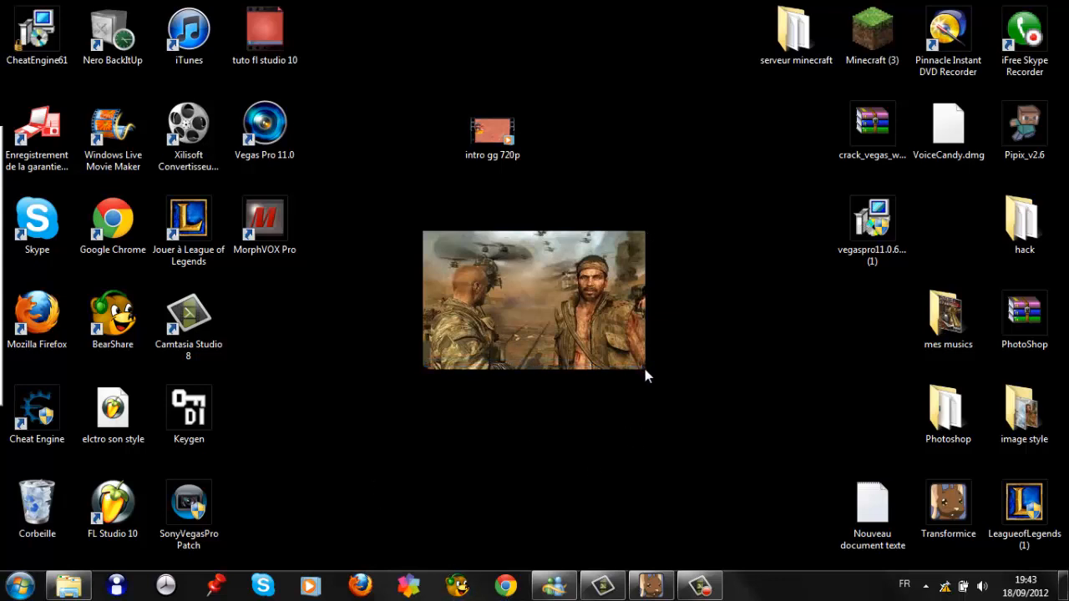
- Launch Pinnacle Studio Ultimate Collection
{"action": "left_click_drag", "start_coordinate": [645, 370], "coordinate": [423, 233]}
{"action": "left_click", "coordinate": [401, 588]}
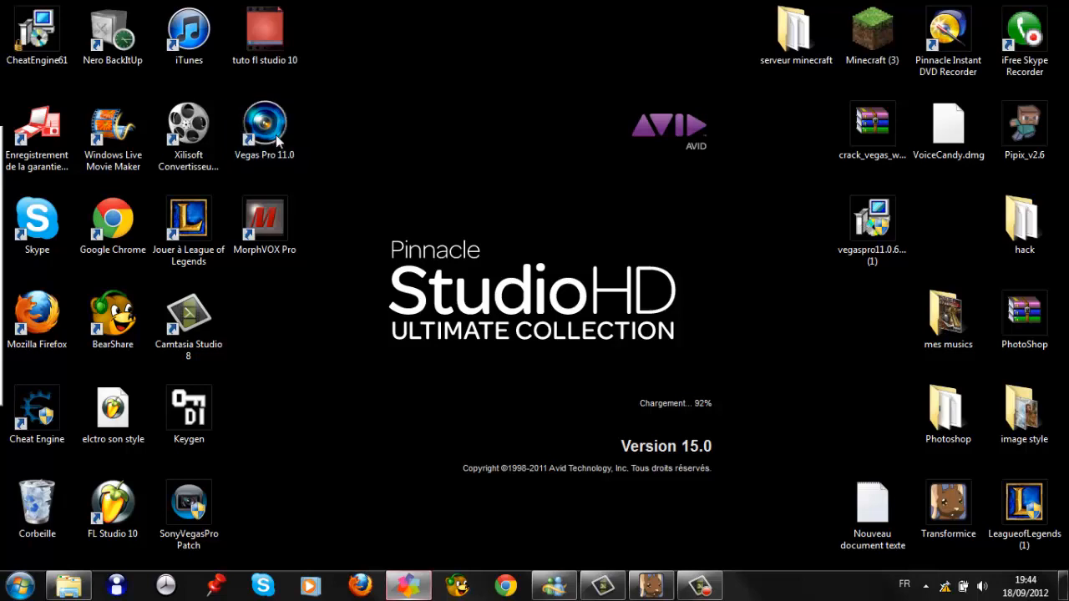
{"action": "left_click", "coordinate": [278, 142]}
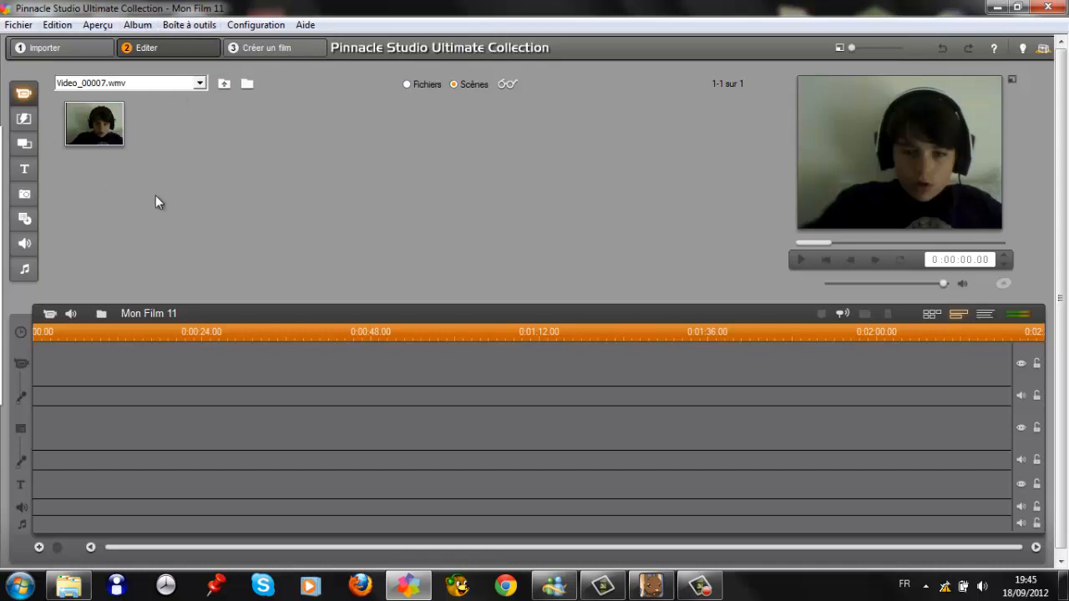
- Load the scenes of the "le truc de rageur mdr" video into the album and start a new project
{"action": "left_click", "coordinate": [199, 83]}
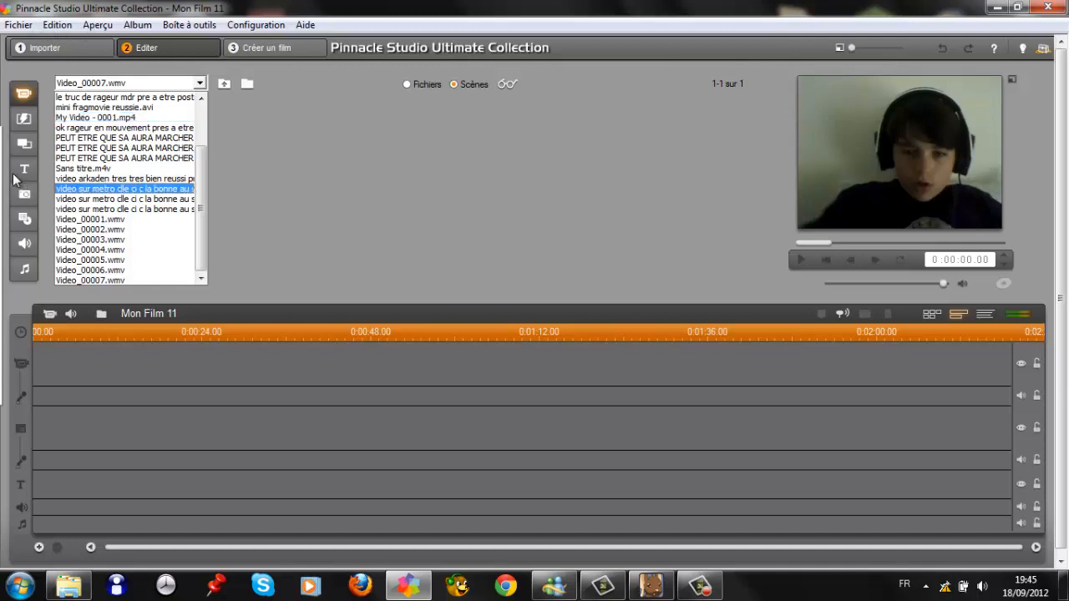
{"action": "left_click", "coordinate": [183, 97]}
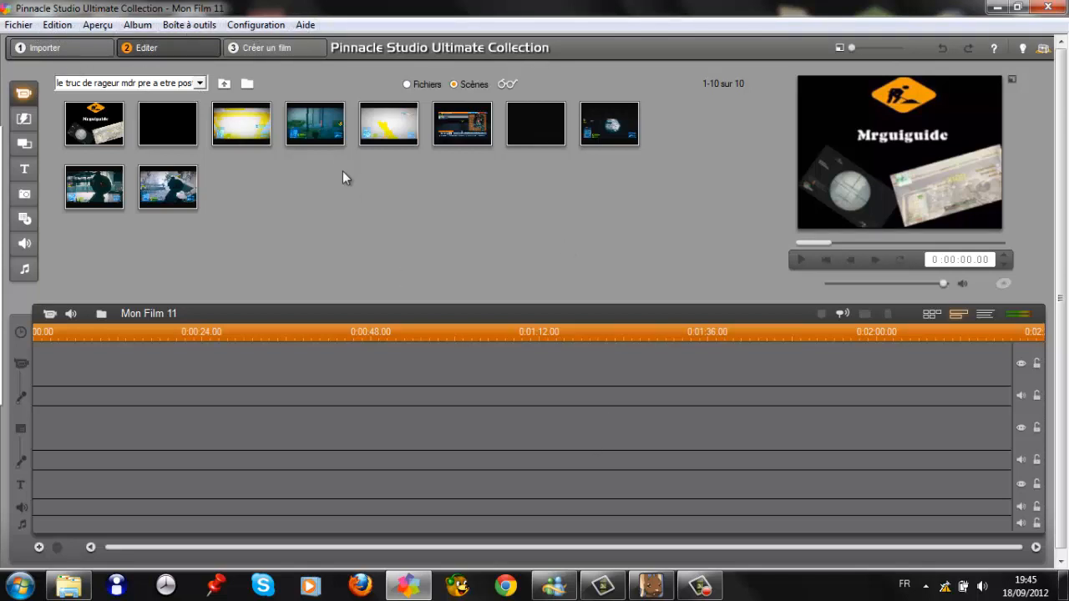
{"action": "left_click", "coordinate": [18, 24]}
{"action": "left_click", "coordinate": [52, 43]}
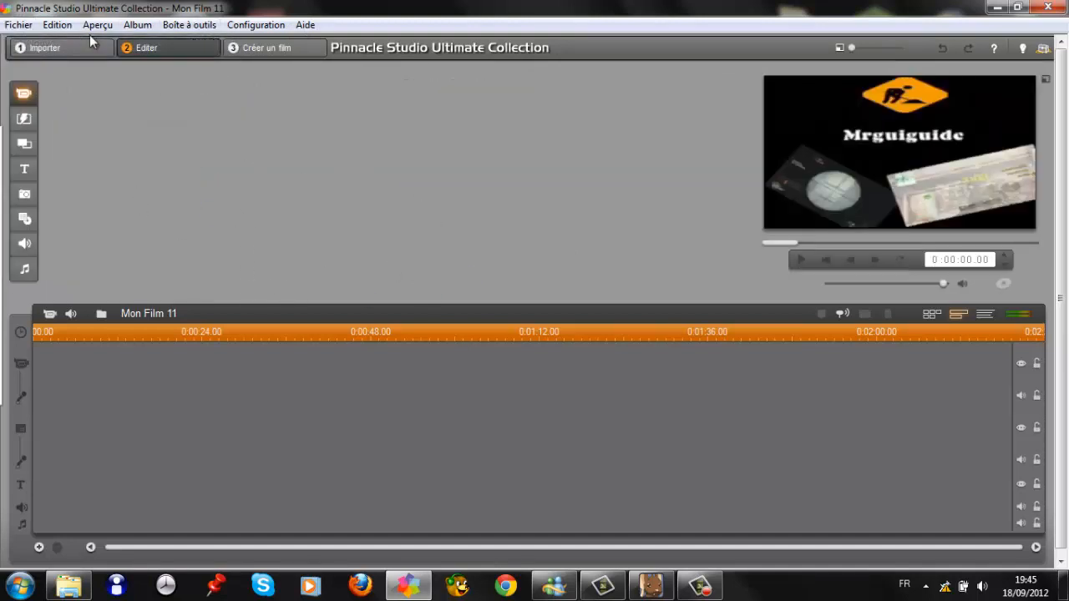
{"action": "left_click", "coordinate": [18, 24]}
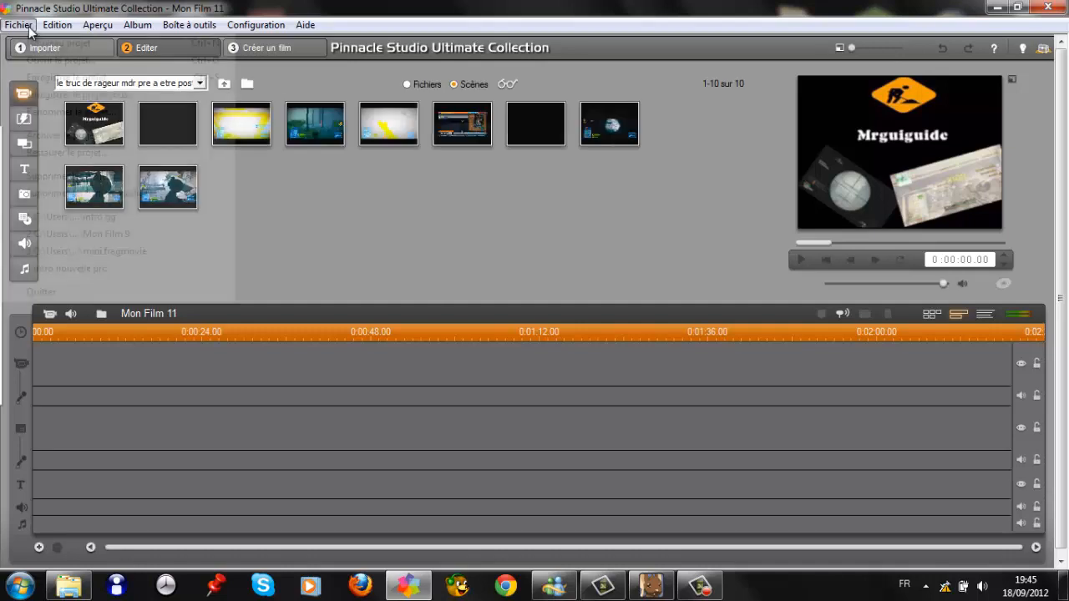
- Create a new title using the Motion title overlay type (Superposition titre Motion)
{"action": "mouse_move", "coordinate": [138, 24]}
{"action": "mouse_move", "coordinate": [172, 29]}
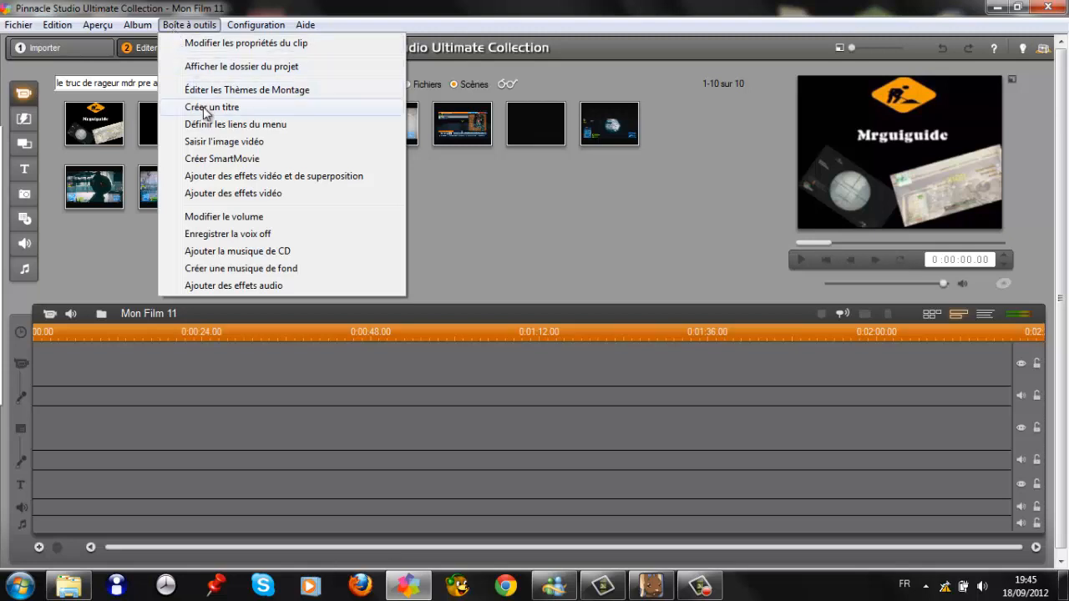
{"action": "left_click", "coordinate": [207, 110]}
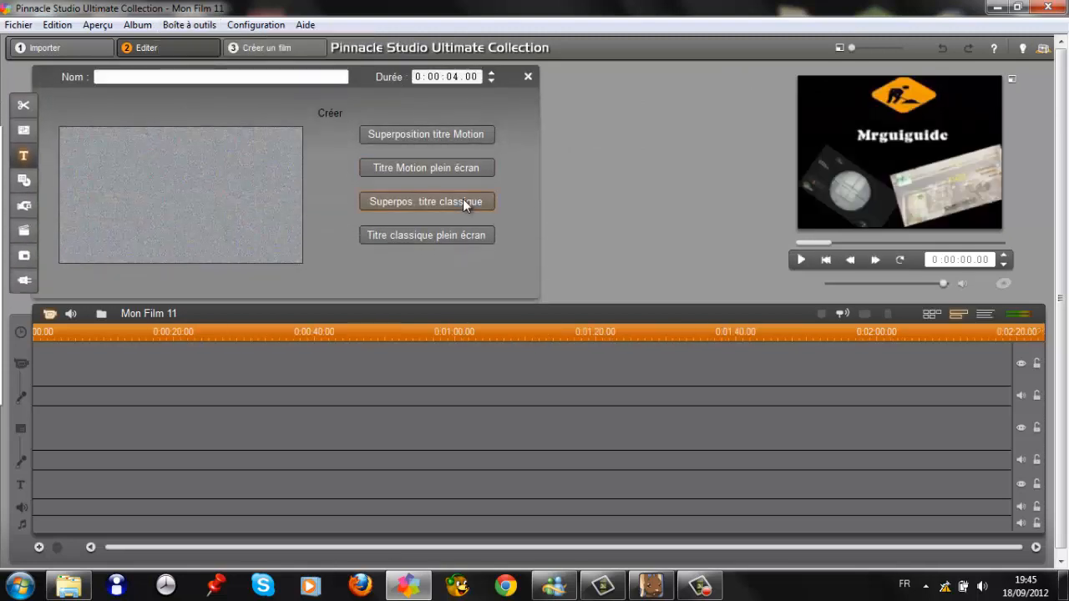
{"action": "left_click", "coordinate": [403, 137]}
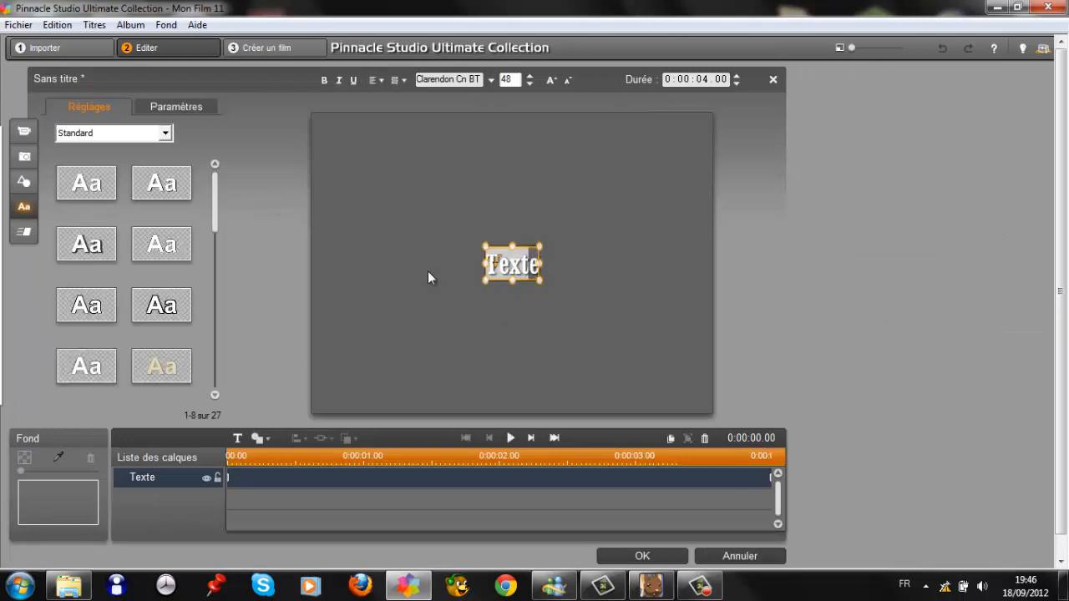
- Replace the placeholder title text with "MrguiguiDC"
{"action": "key", "text": "BackSpace"}
{"action": "type", "text": "e"}
{"action": "key", "text": "BackSpace"}
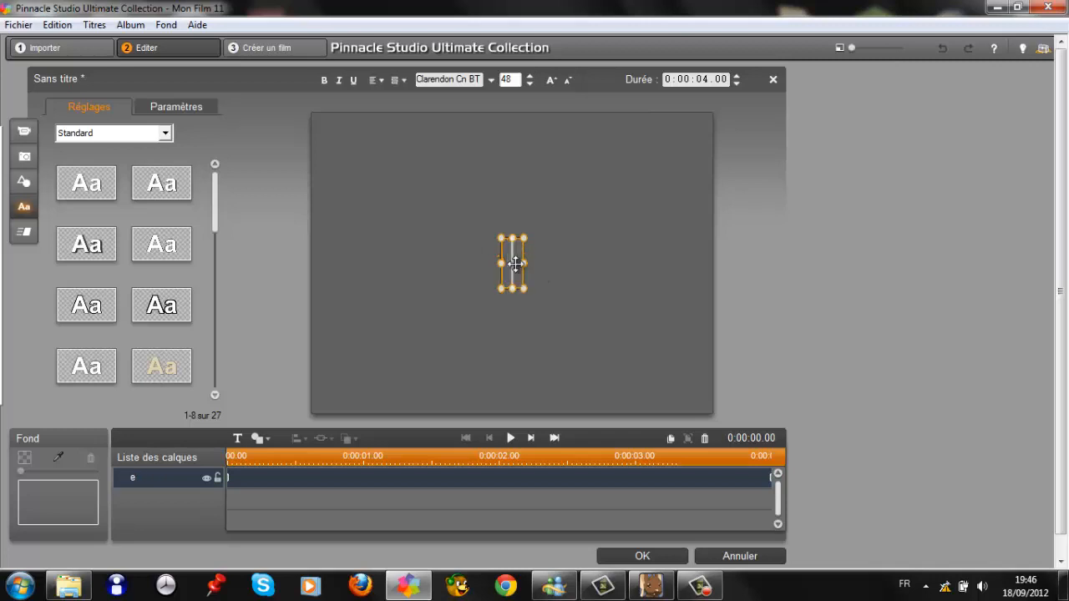
{"action": "type", "text": "mrguiguido"}
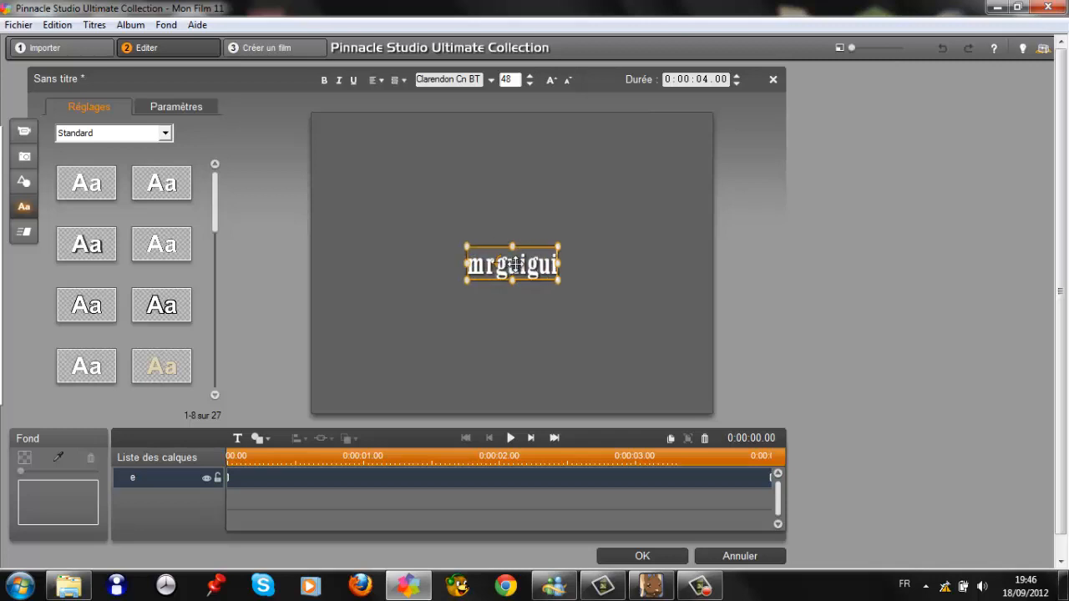
{"action": "key", "text": "BackSpace"}
{"action": "key", "text": "BackSpace"}
{"action": "type", "text": "DO"}
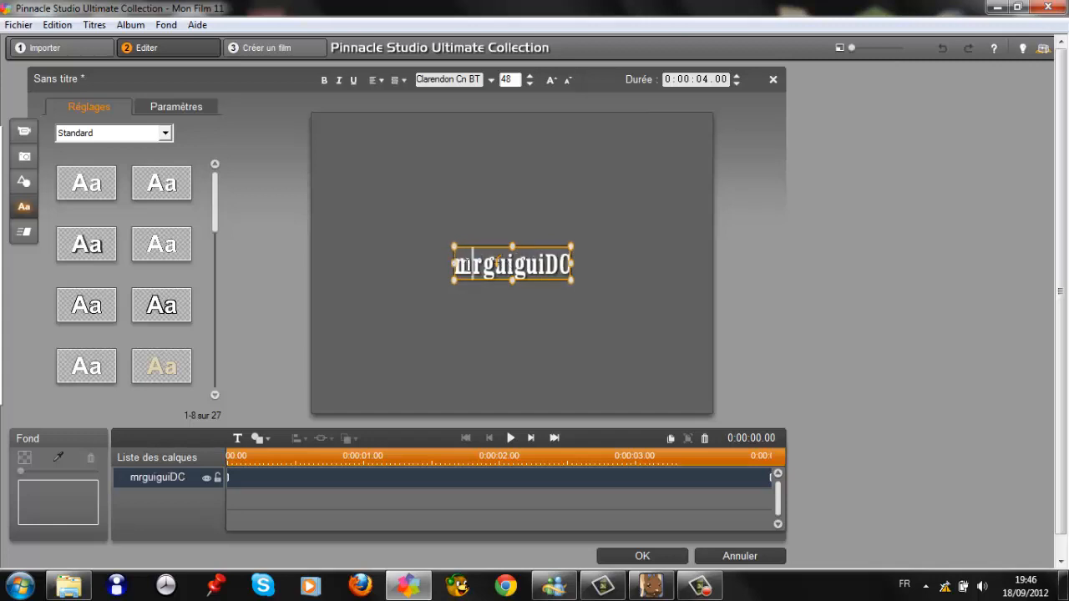
{"action": "left_click_drag", "start_coordinate": [472, 265], "coordinate": [451, 265]}
{"action": "key", "text": "BackSpace"}
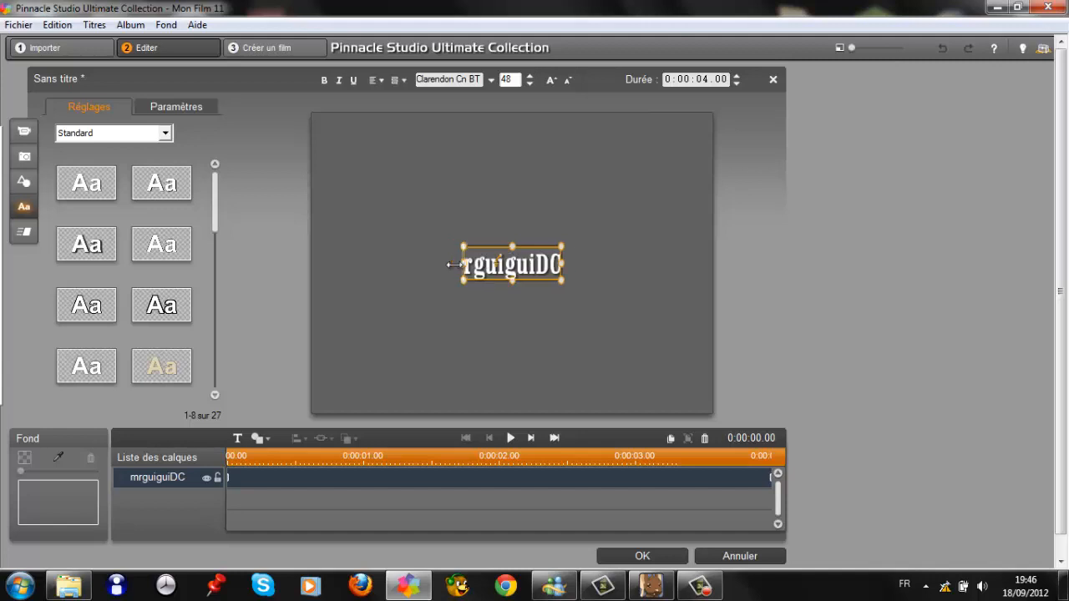
{"action": "type", "text": "M"}
{"action": "left_click", "coordinate": [606, 317]}
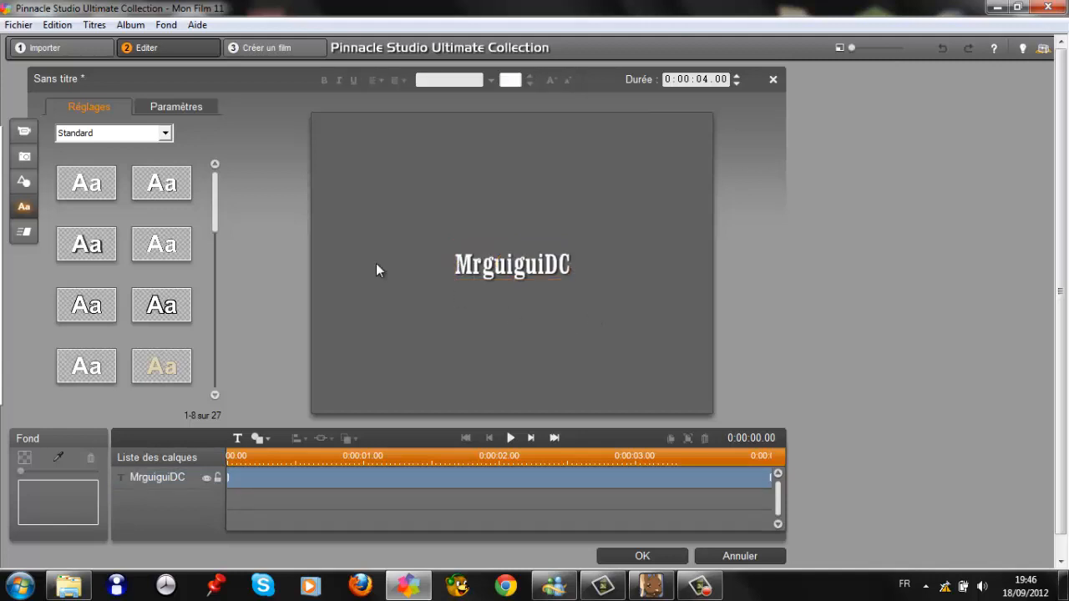
- Rotate the MrguiguiDC text slightly counterclockwise and enlarge it a little
{"action": "left_click", "coordinate": [489, 265]}
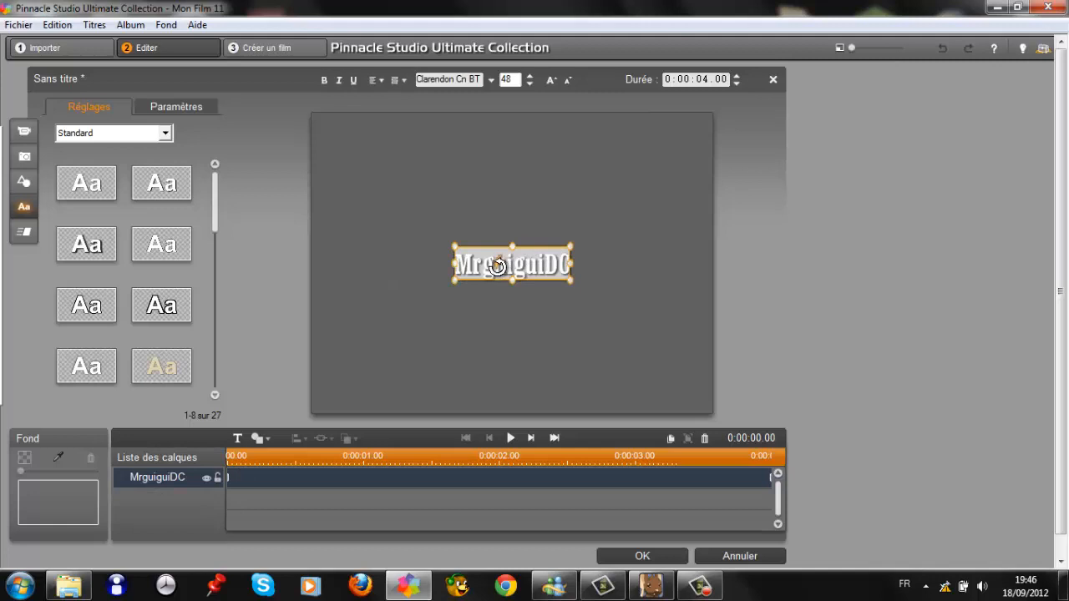
{"action": "left_click_drag", "start_coordinate": [496, 266], "coordinate": [444, 256]}
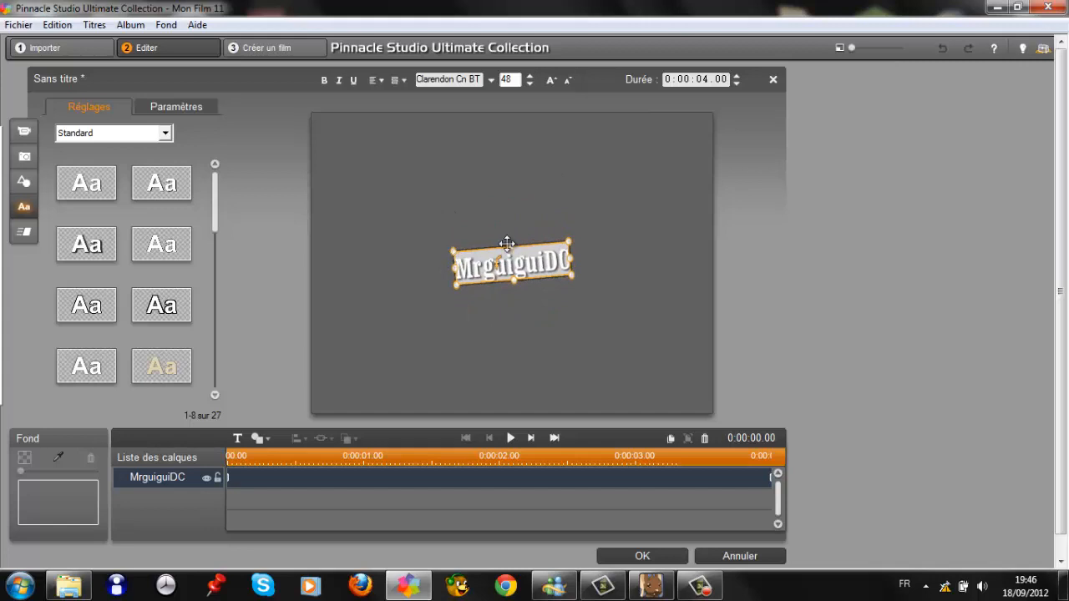
{"action": "left_click_drag", "start_coordinate": [564, 251], "coordinate": [589, 235]}
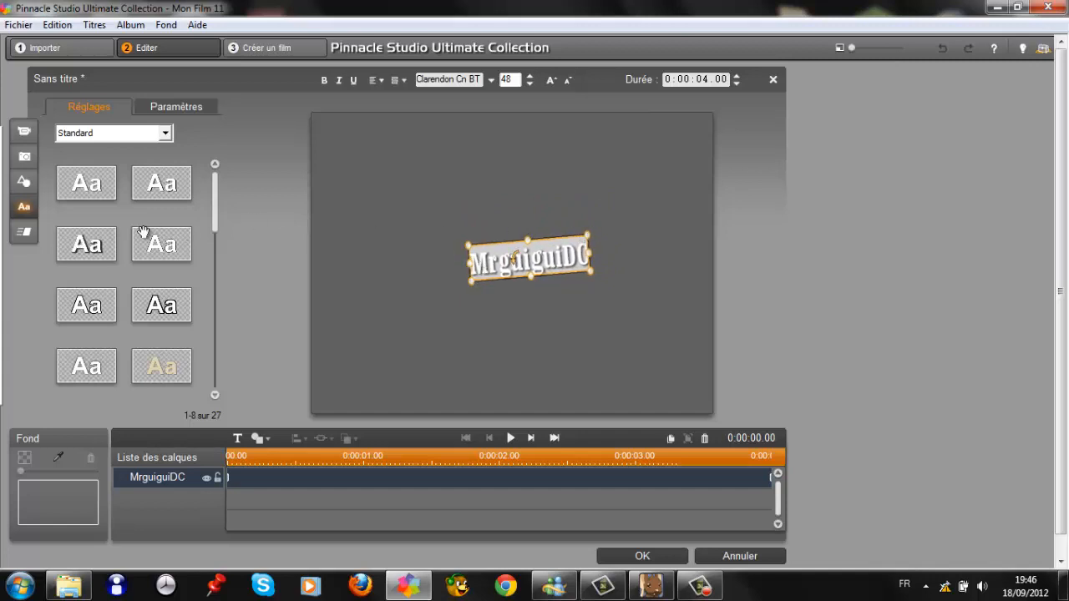
- Apply the Standard look with the heavy dark shadow to the title text and check the Mes aspects (Looks) set
{"action": "left_click", "coordinate": [81, 242]}
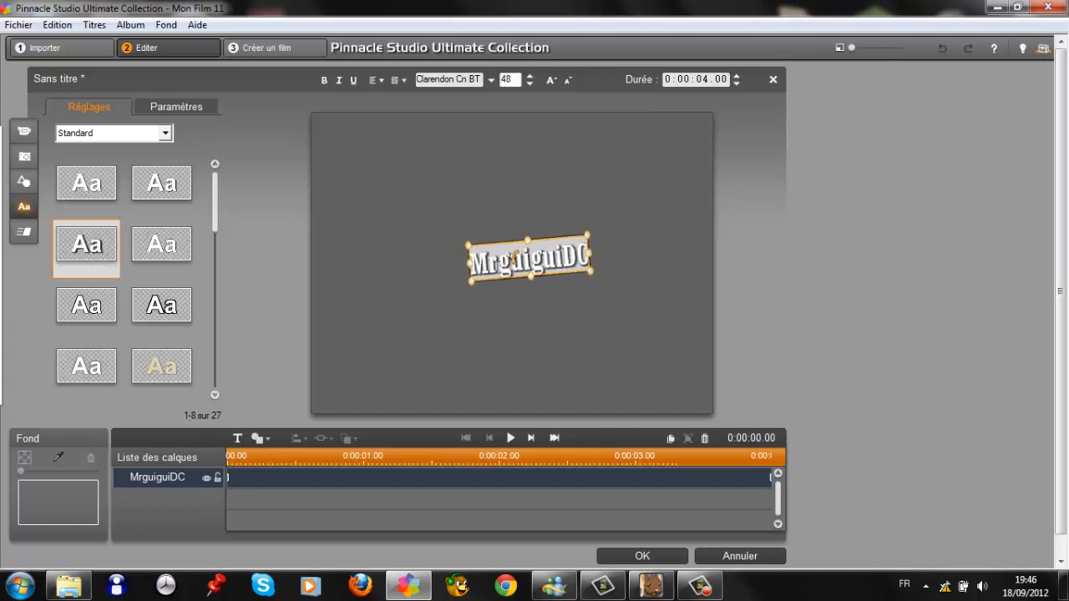
{"action": "left_click", "coordinate": [166, 133]}
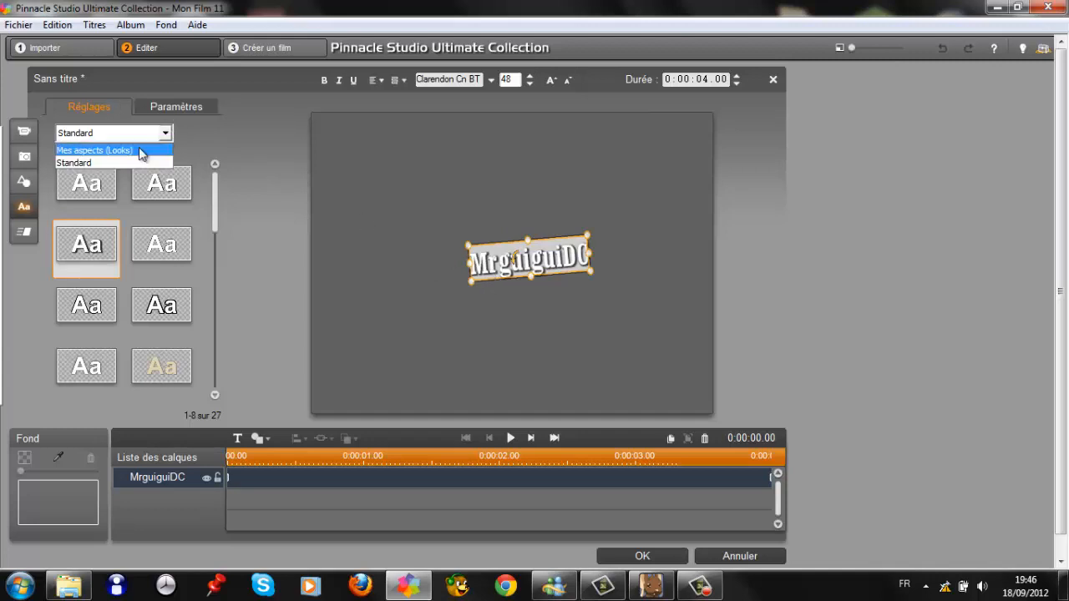
{"action": "left_click", "coordinate": [140, 151]}
{"action": "left_click", "coordinate": [166, 134]}
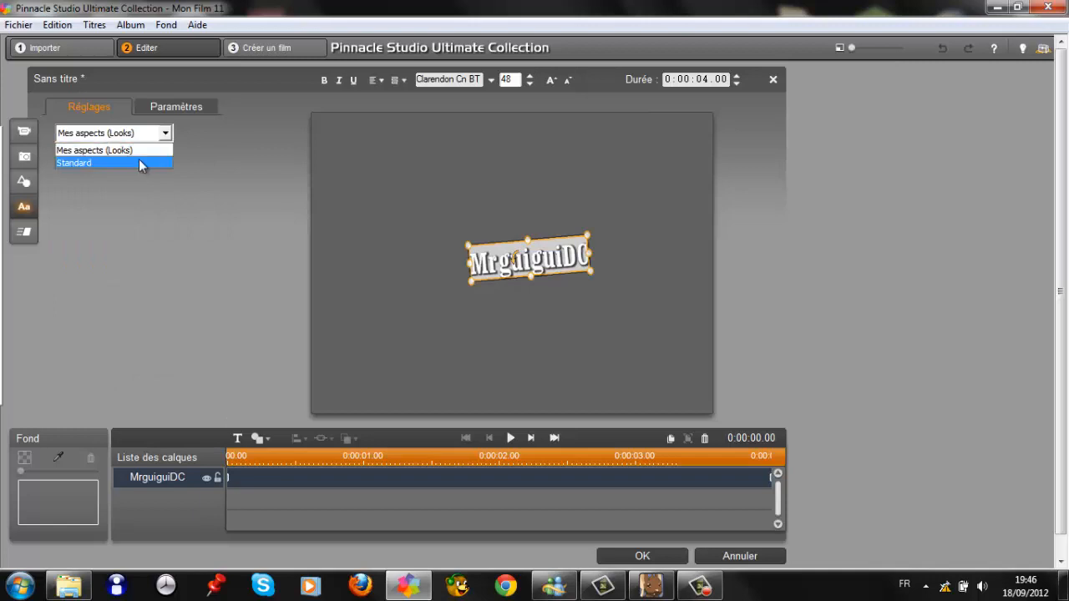
{"action": "left_click", "coordinate": [140, 162]}
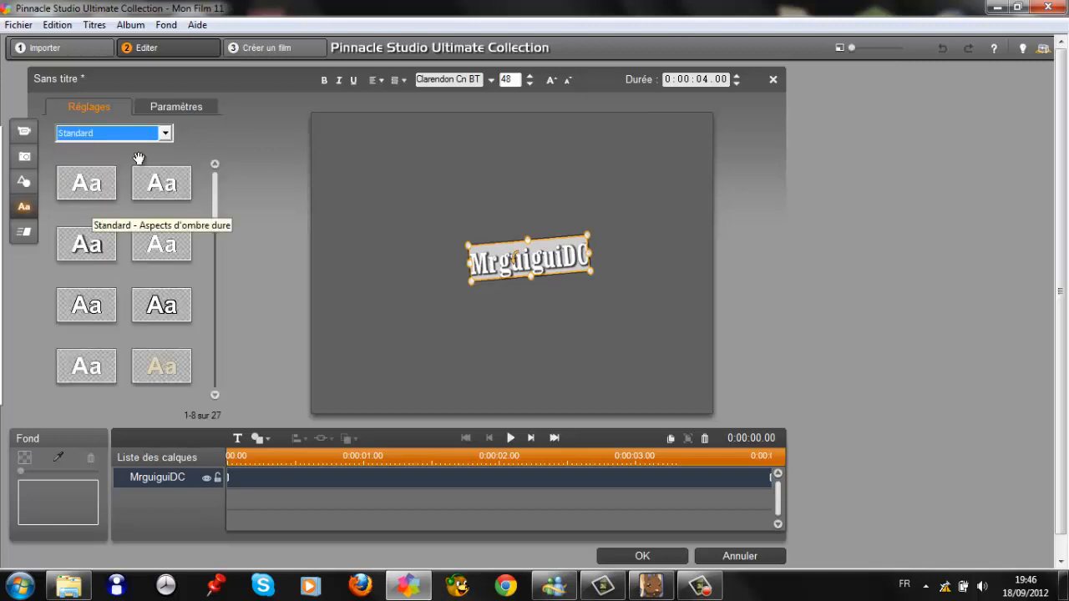
{"action": "mouse_move", "coordinate": [217, 191]}
{"action": "left_mouse_down"}
{"action": "mouse_move", "coordinate": [203, 351]}
{"action": "mouse_move", "coordinate": [212, 204]}
{"action": "left_mouse_up"}
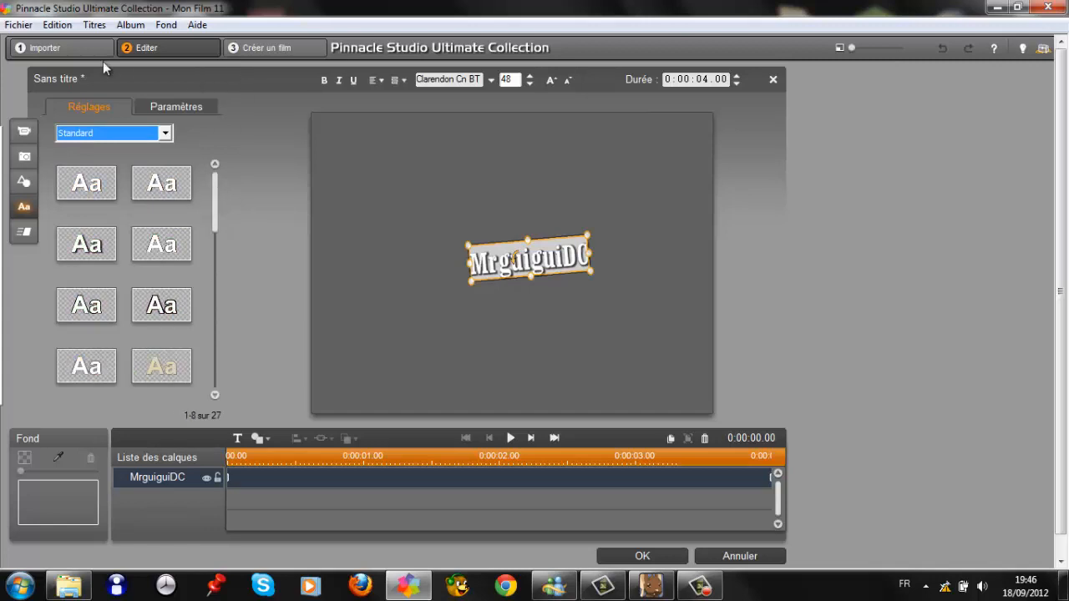
- Browse the title editor's Textures and Divers object collections, dismissing the Windows colour scheme prompt
{"action": "left_click", "coordinate": [26, 184]}
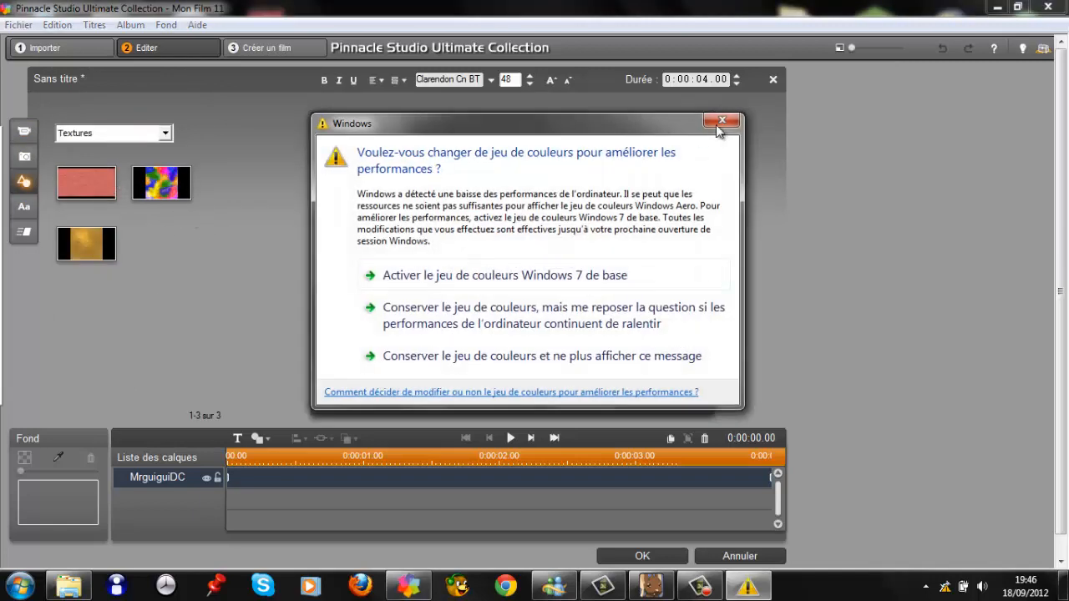
{"action": "left_click", "coordinate": [720, 123]}
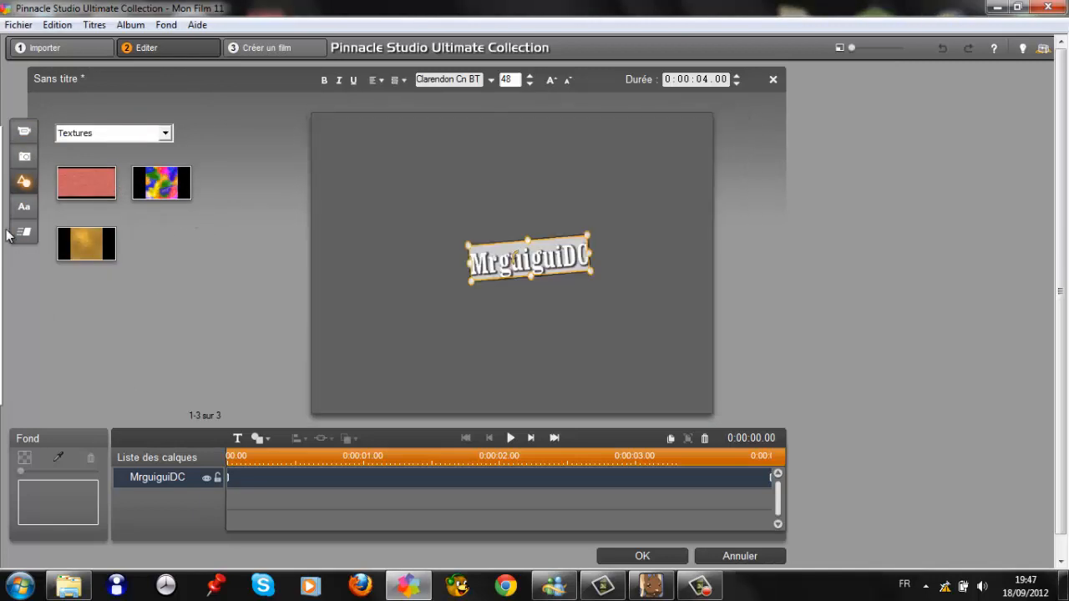
{"action": "left_click", "coordinate": [25, 233]}
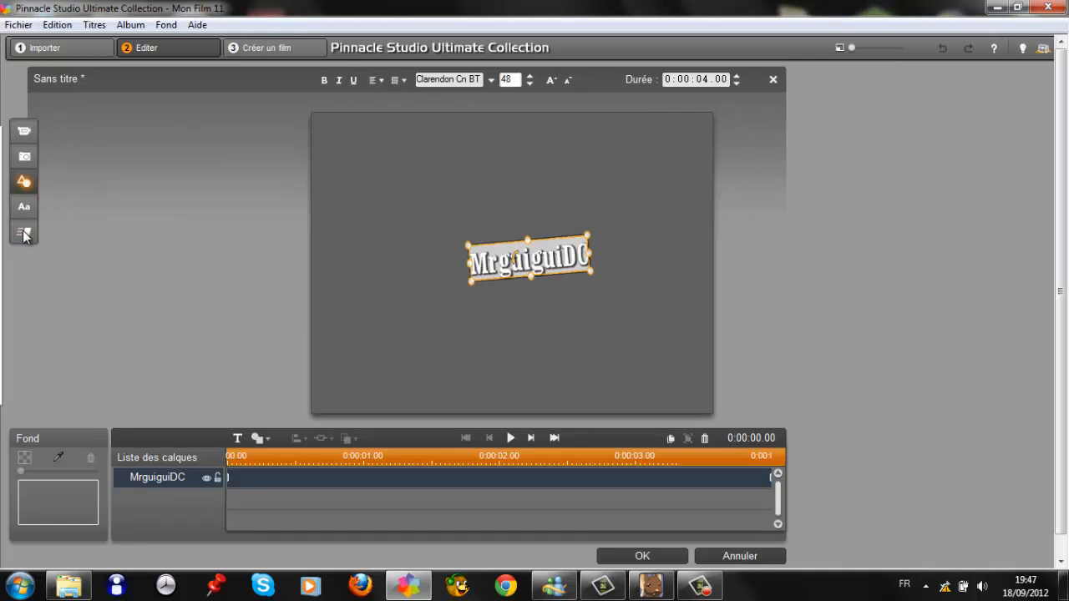
{"action": "left_click", "coordinate": [27, 184]}
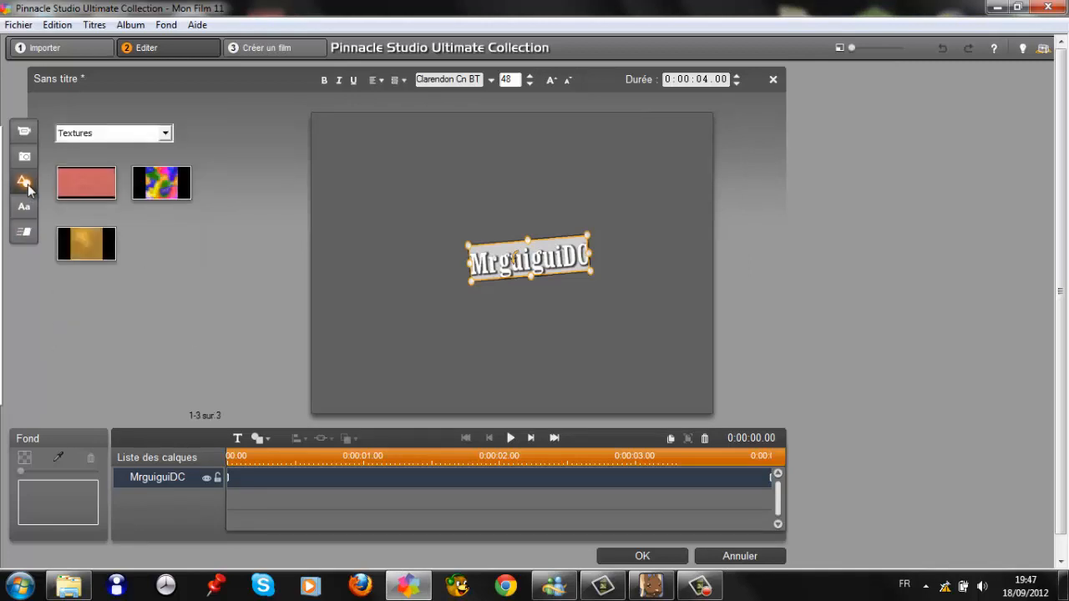
{"action": "left_click", "coordinate": [165, 134]}
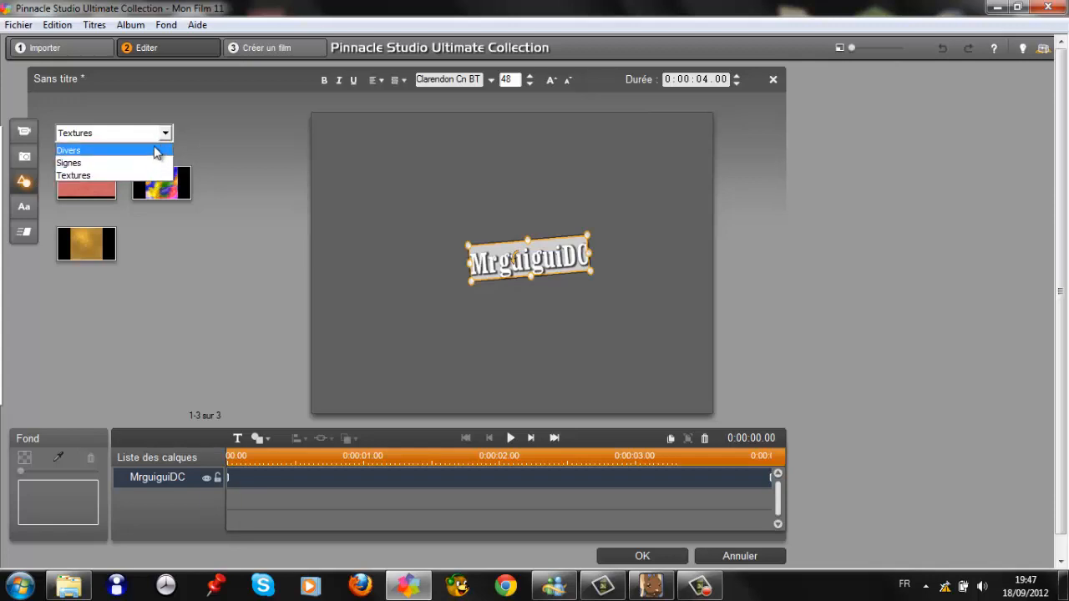
{"action": "left_click", "coordinate": [155, 152]}
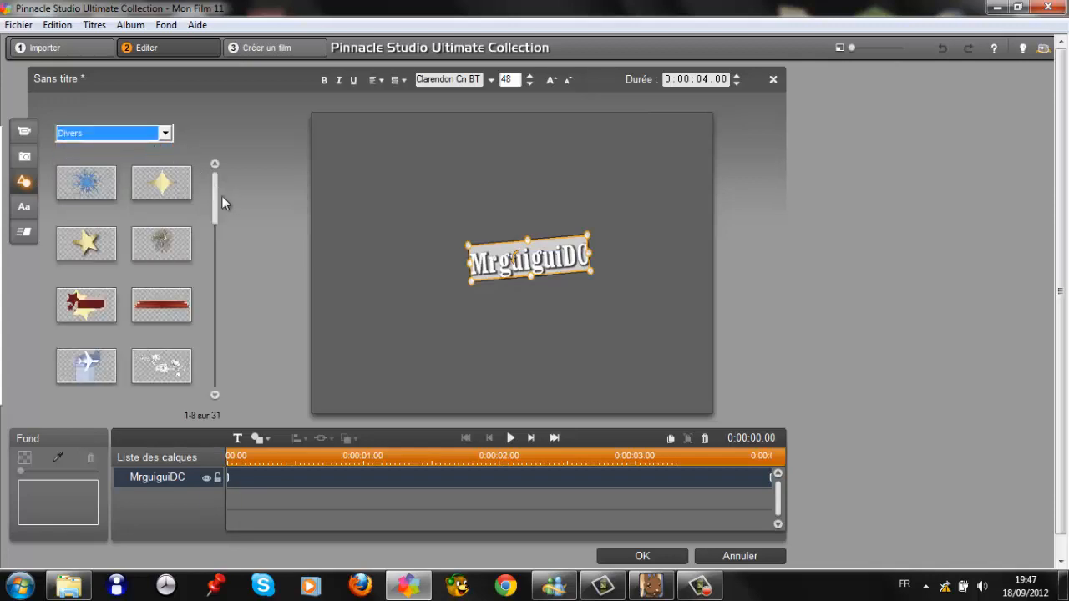
{"action": "left_click_drag", "start_coordinate": [219, 196], "coordinate": [209, 56]}
- Try several entrance motions on the MrguiguiDC title, including Letters From Behind, ending with Letters From Left
{"action": "left_click", "coordinate": [24, 235]}
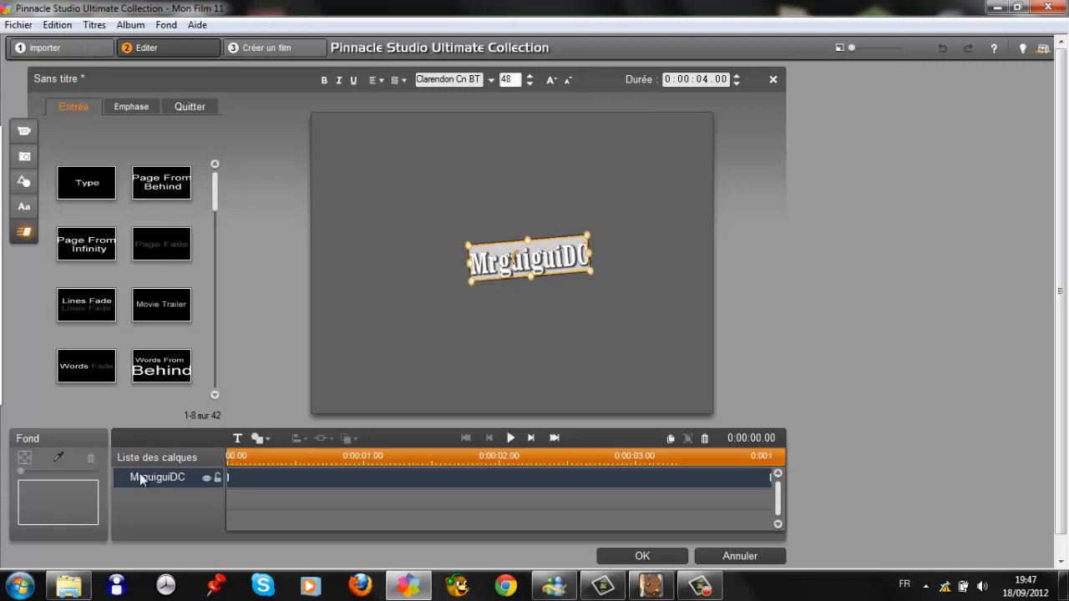
{"action": "left_click_drag", "start_coordinate": [215, 182], "coordinate": [217, 197]}
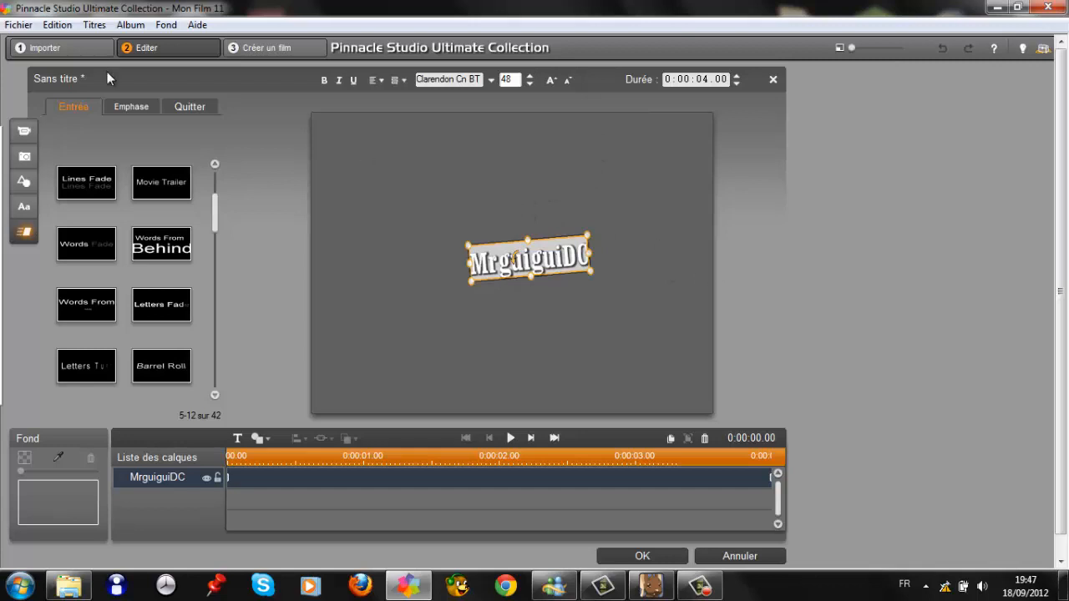
{"action": "left_click_drag", "start_coordinate": [212, 218], "coordinate": [215, 251]}
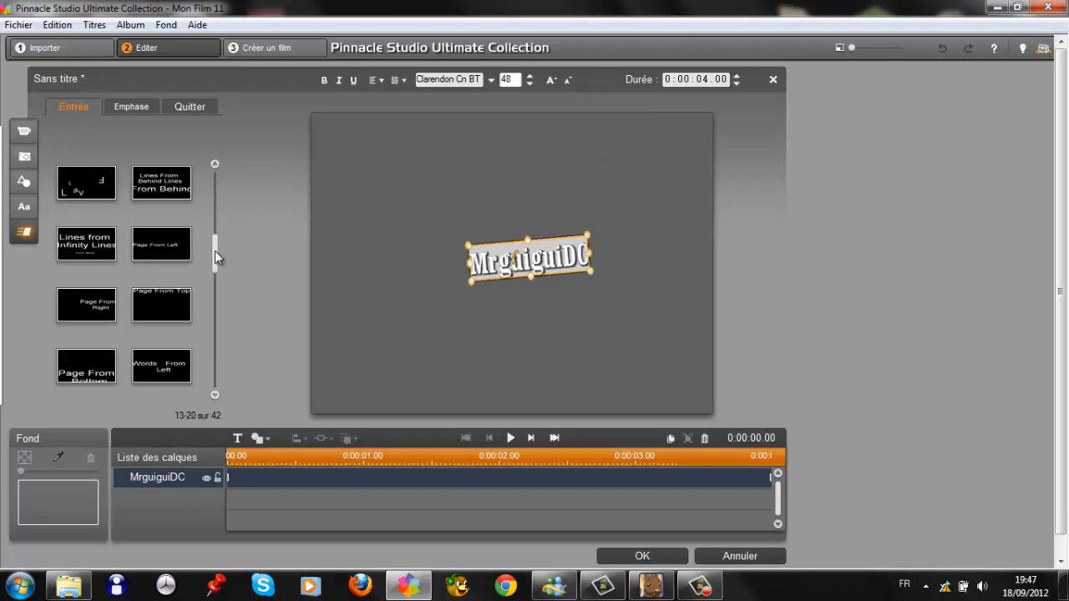
{"action": "left_click", "coordinate": [103, 184]}
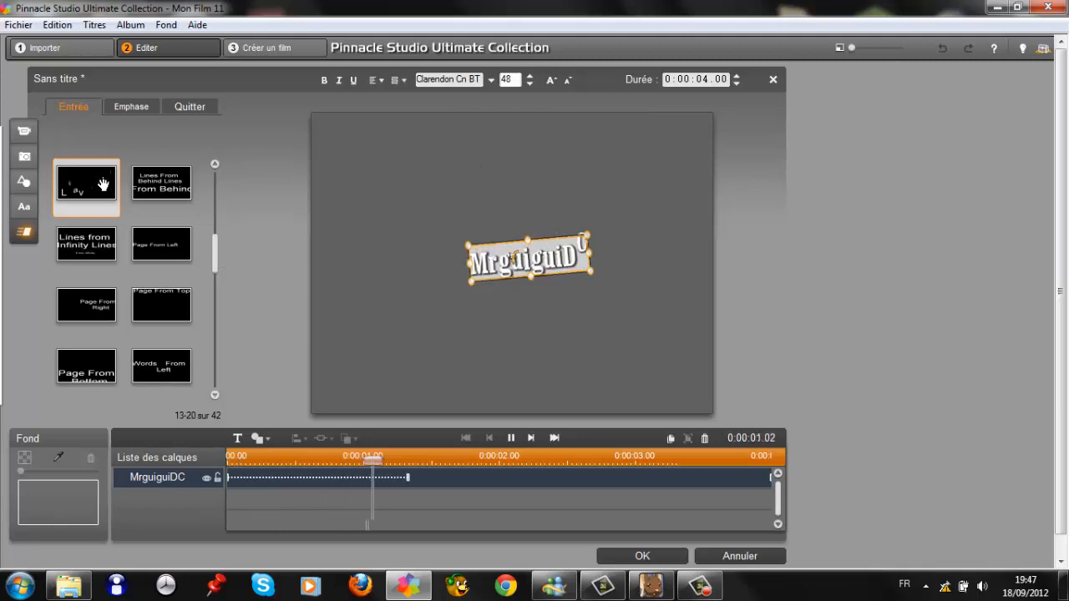
{"action": "left_click_drag", "start_coordinate": [218, 259], "coordinate": [219, 297]}
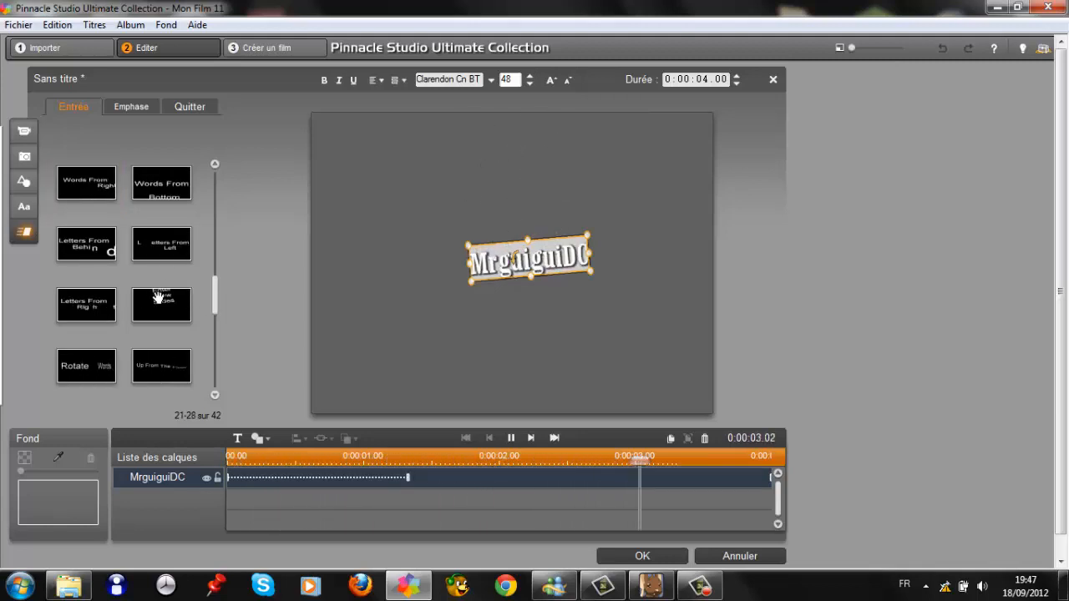
{"action": "left_click", "coordinate": [92, 251]}
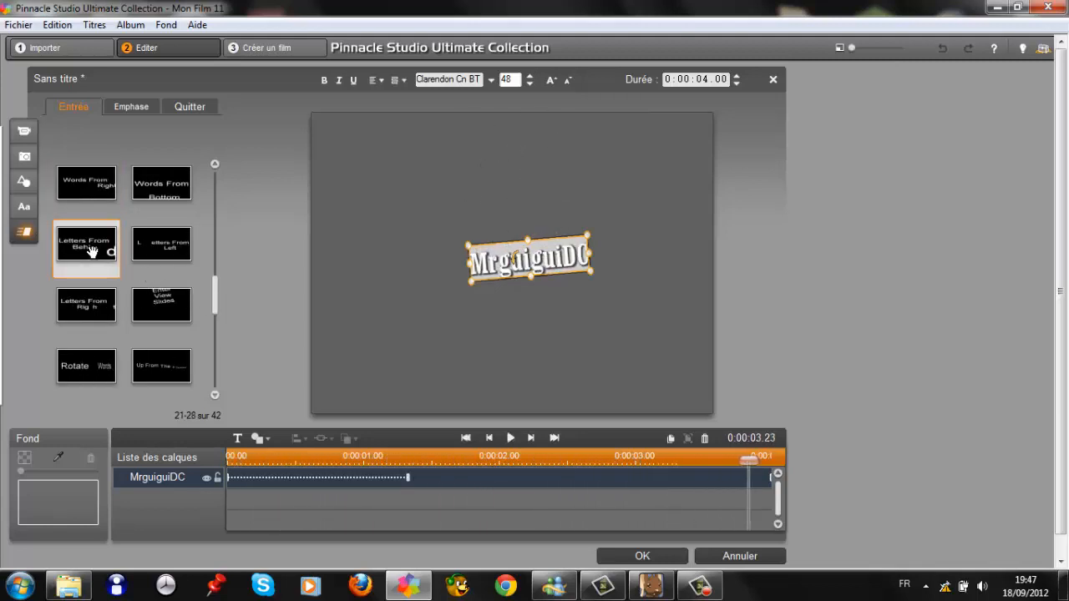
{"action": "left_click", "coordinate": [139, 263]}
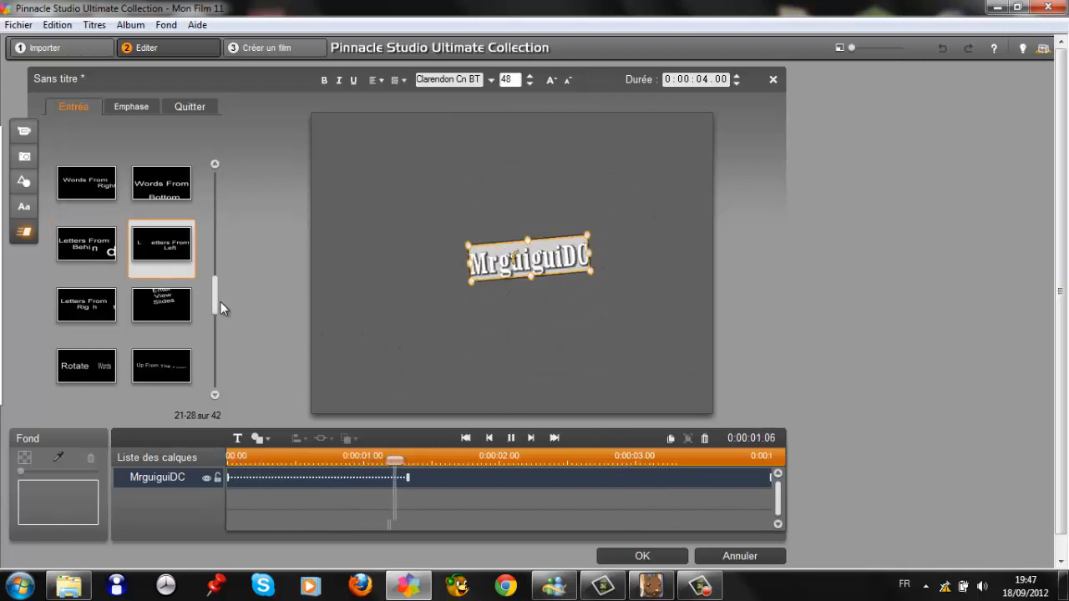
- Try several entrance motions on the MrguiguiDC title, including the Woozy, Bouncing and Rolling ones
{"action": "left_click_drag", "start_coordinate": [213, 303], "coordinate": [213, 330]}
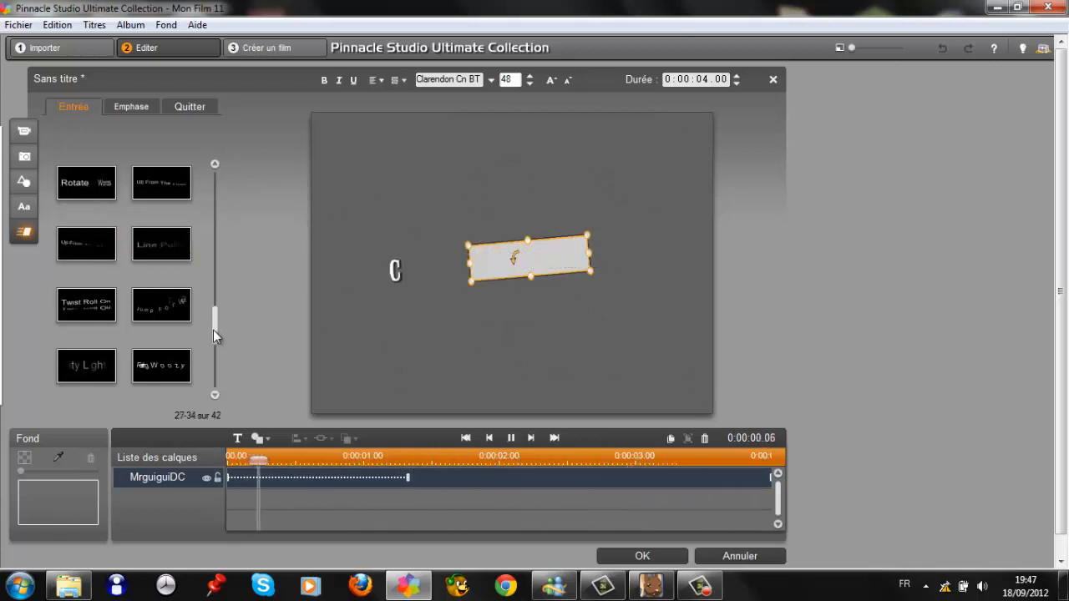
{"action": "left_click", "coordinate": [151, 369]}
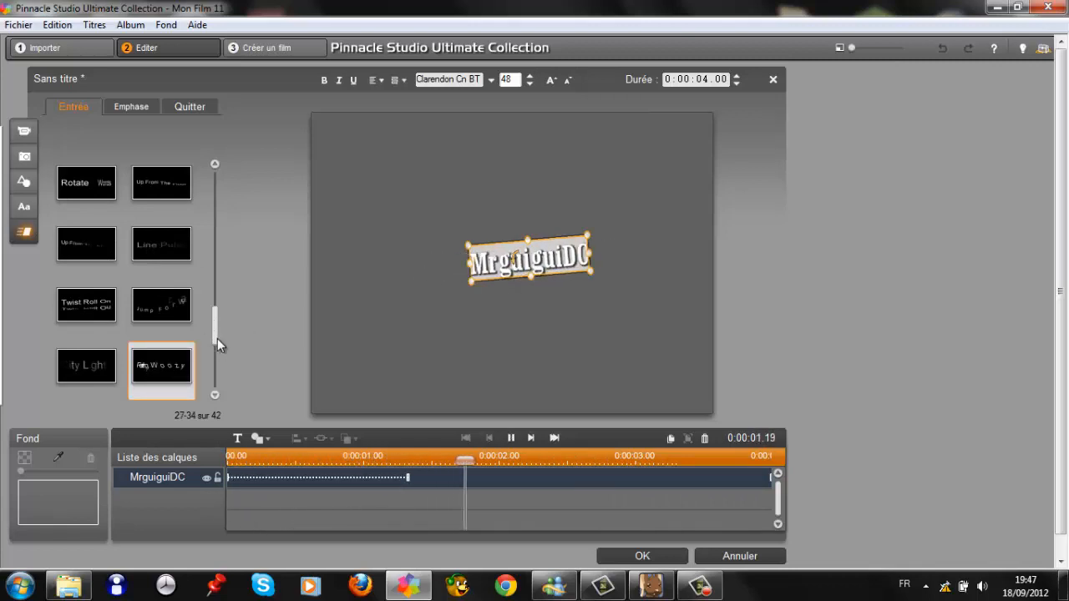
{"action": "scroll", "coordinate": [200, 348], "scroll_direction": "down", "scroll_amount": 3}
{"action": "left_click", "coordinate": [81, 251]}
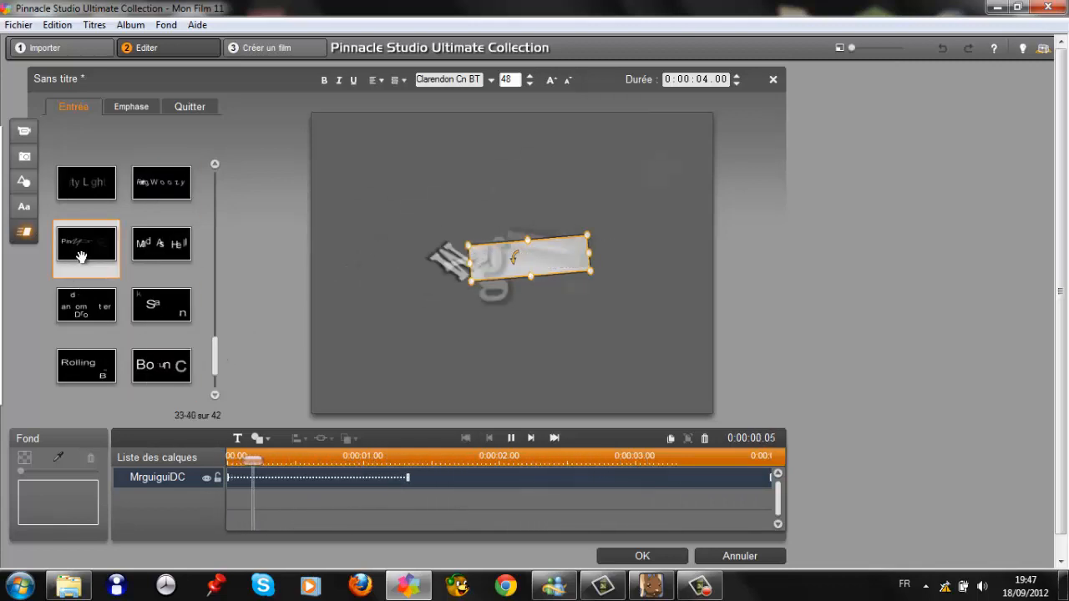
{"action": "left_click", "coordinate": [151, 308]}
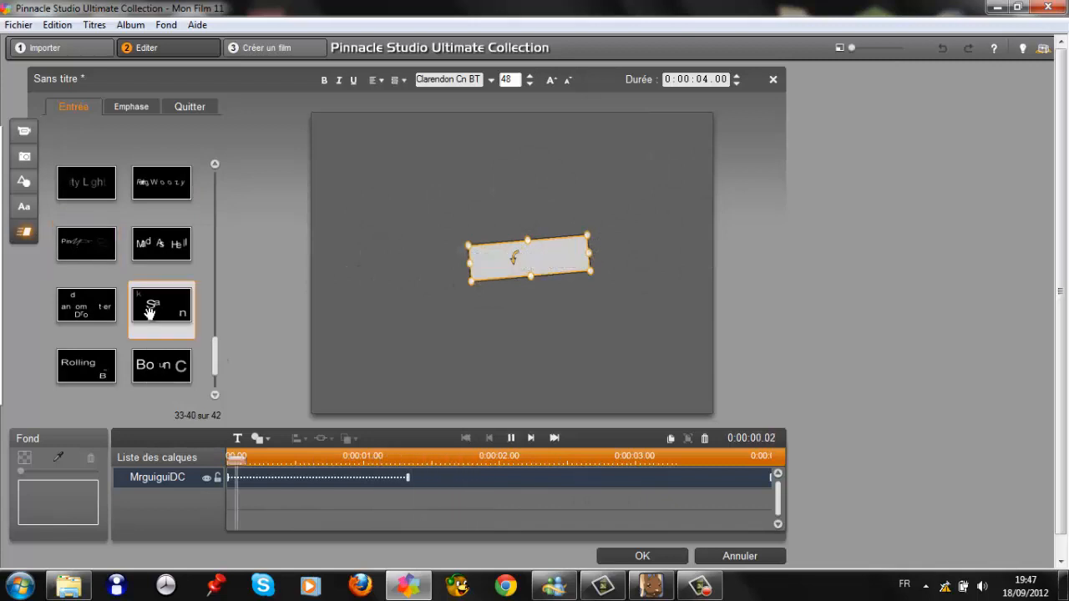
{"action": "left_click", "coordinate": [171, 372]}
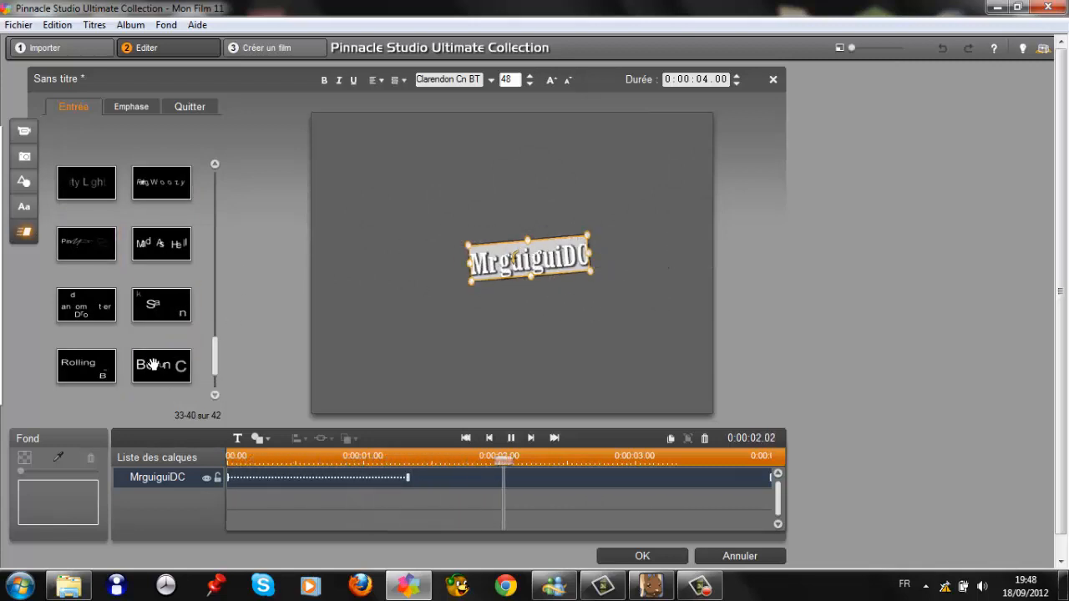
{"action": "left_click", "coordinate": [99, 362]}
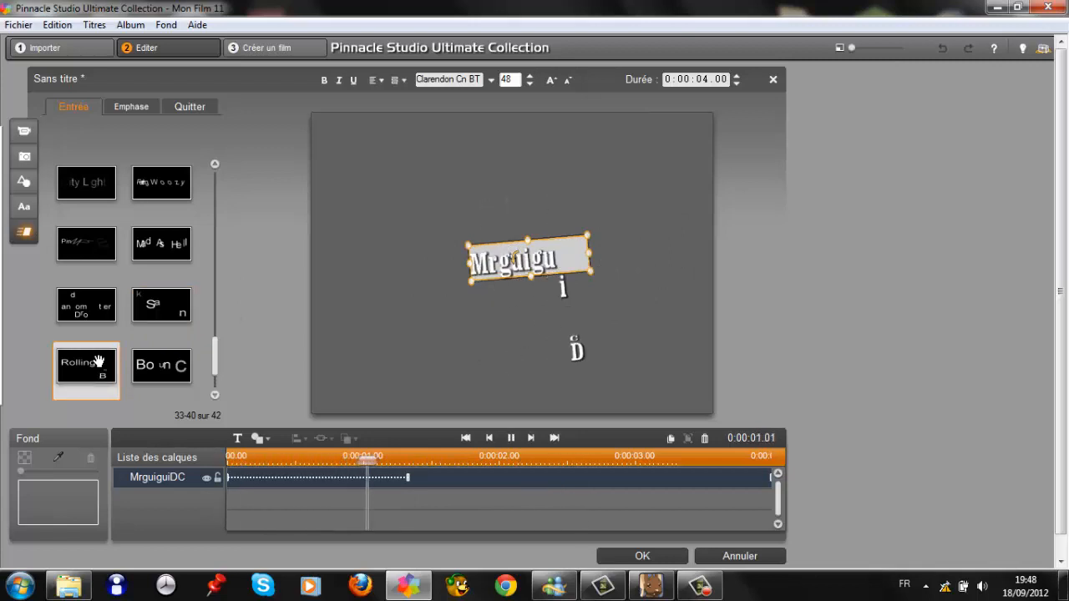
- Try the falling-leaves entrance motion on the title, settling on Lines From Behind
{"action": "left_click_drag", "start_coordinate": [215, 361], "coordinate": [221, 249]}
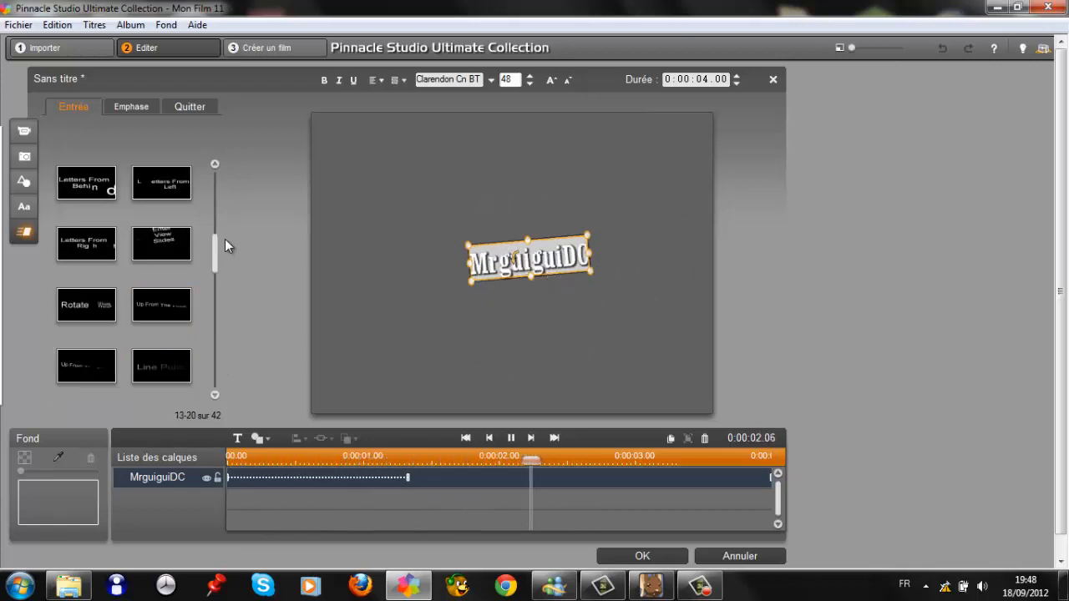
{"action": "left_click", "coordinate": [109, 190]}
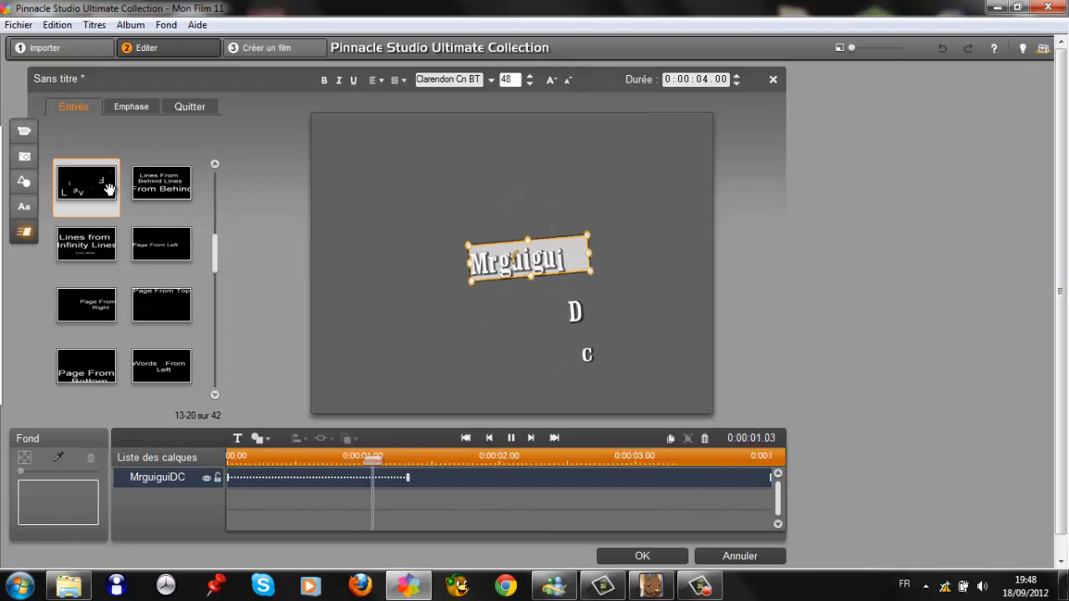
{"action": "left_click", "coordinate": [177, 186]}
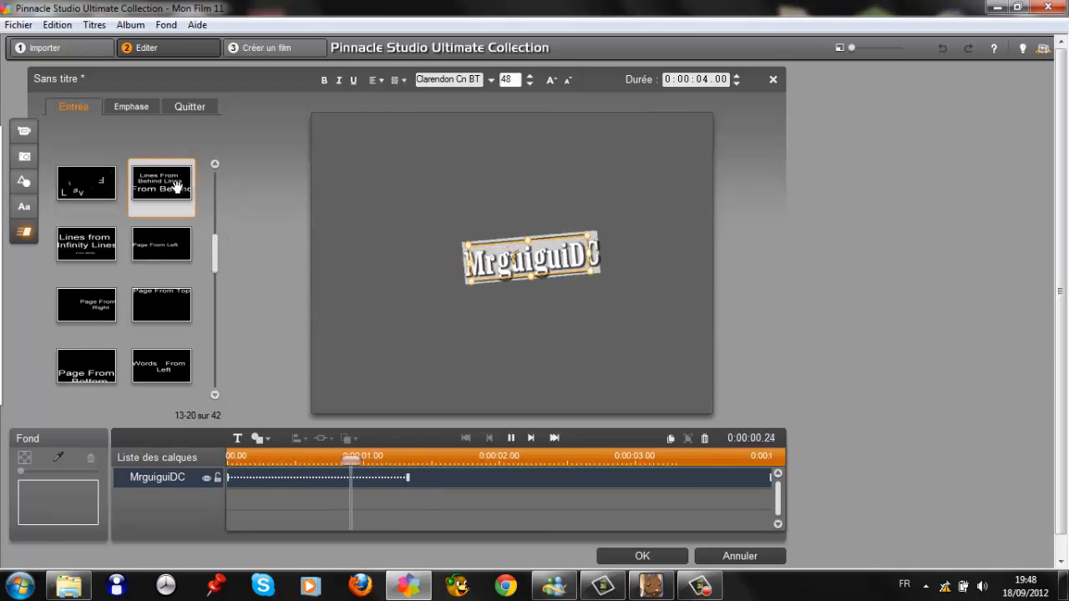
- Show the emphasis motions and dismiss the Toshiba webcam panel covering them
{"action": "left_click", "coordinate": [142, 109]}
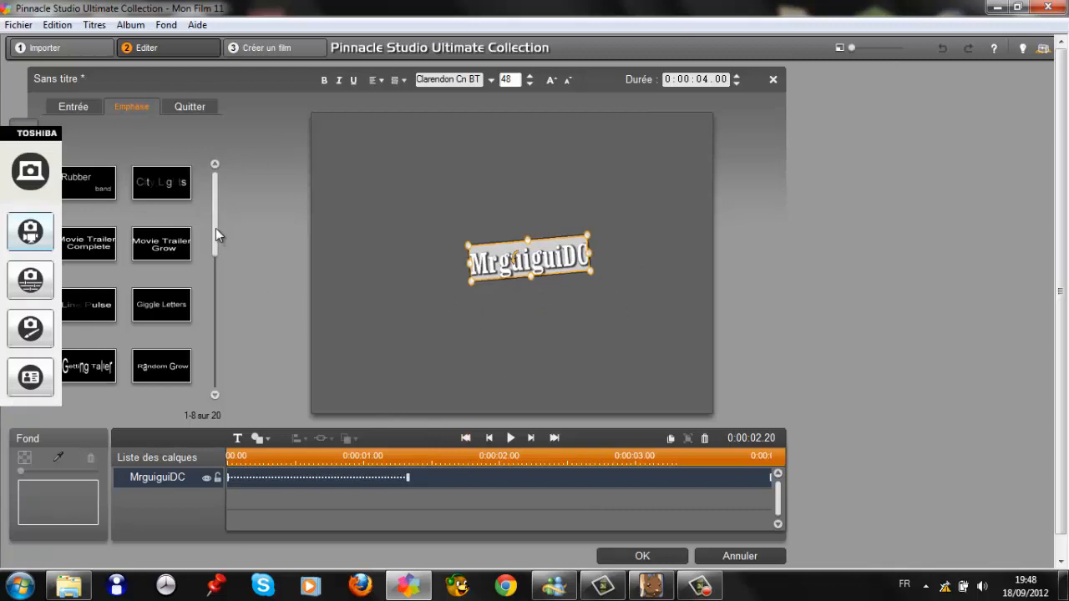
{"action": "left_click_drag", "start_coordinate": [216, 228], "coordinate": [217, 250]}
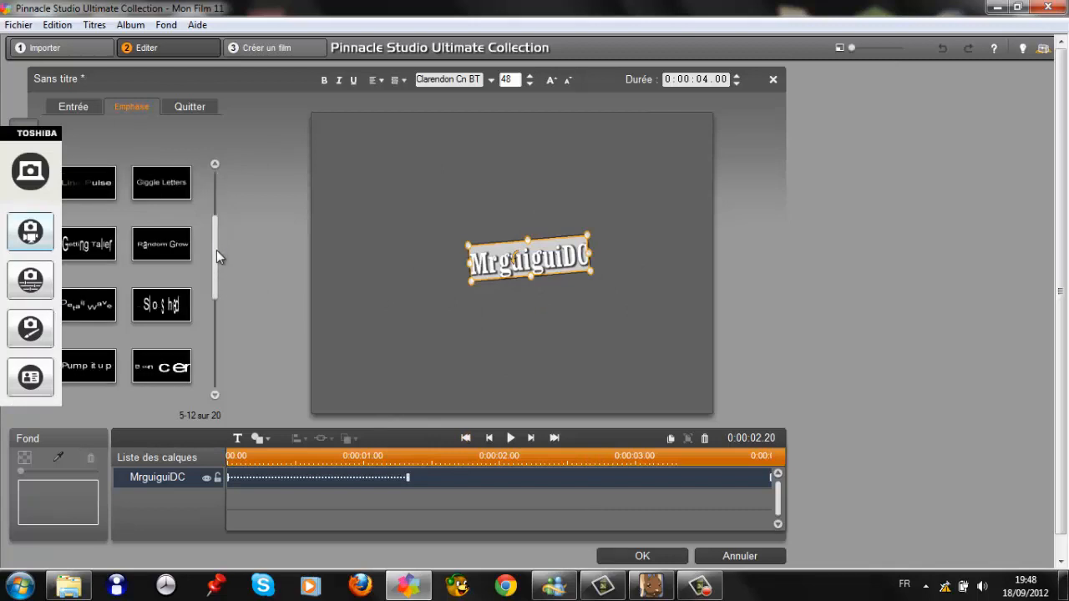
{"action": "right_click", "coordinate": [21, 167]}
{"action": "left_click", "coordinate": [48, 237]}
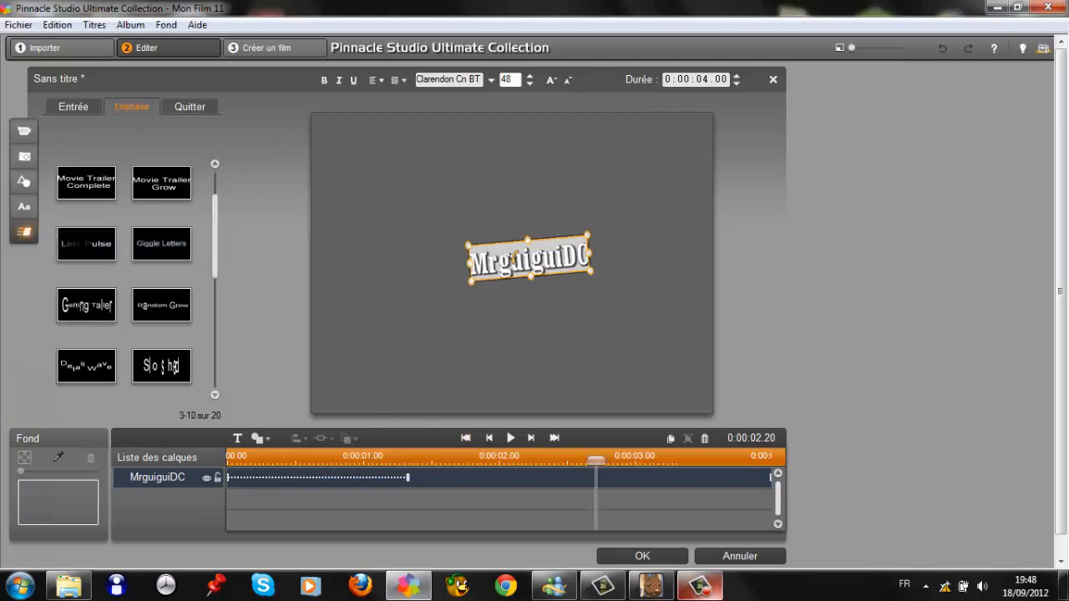
{"action": "left_click", "coordinate": [695, 594]}
{"action": "left_click", "coordinate": [694, 595]}
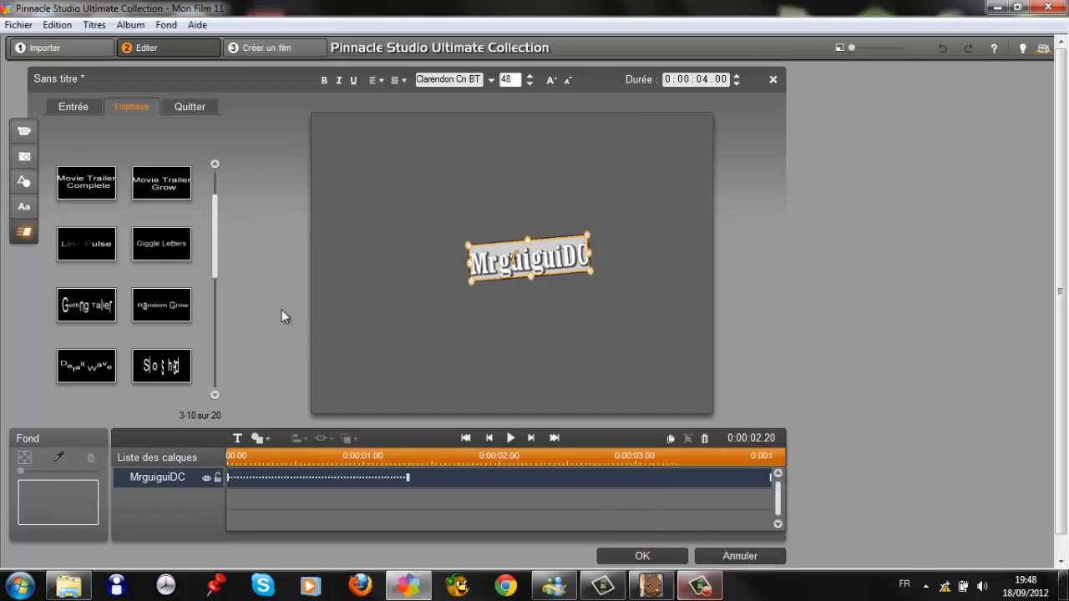
- Try the Detail Wave emphasis motion on the title, settling on Falling Down (Chute)
{"action": "scroll", "coordinate": [214, 221], "scroll_direction": "down", "scroll_amount": 1}
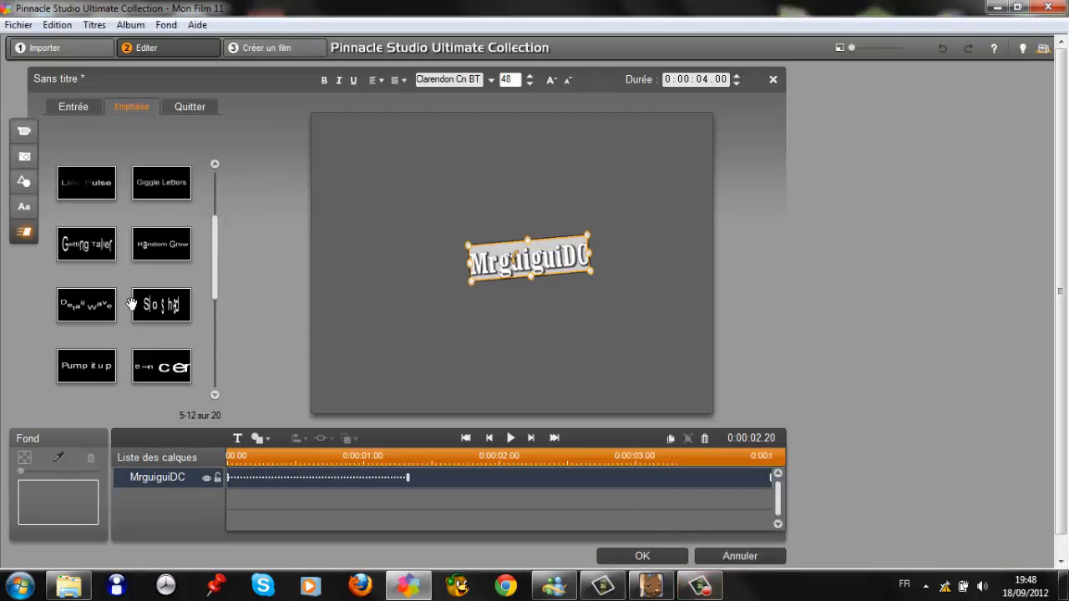
{"action": "left_click", "coordinate": [96, 311]}
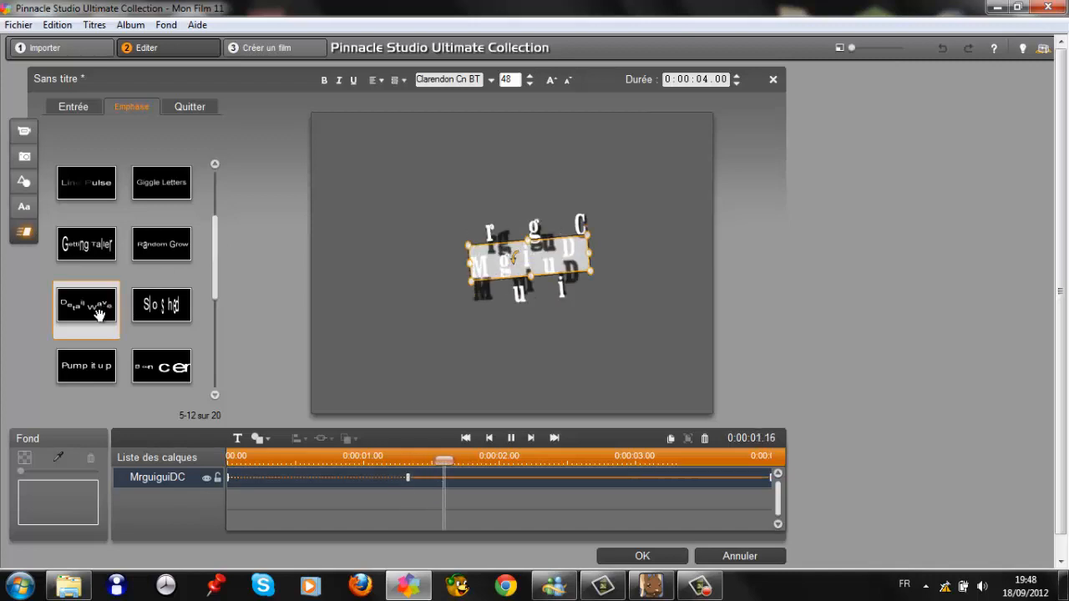
{"action": "scroll", "coordinate": [213, 290], "scroll_direction": "down", "scroll_amount": 2}
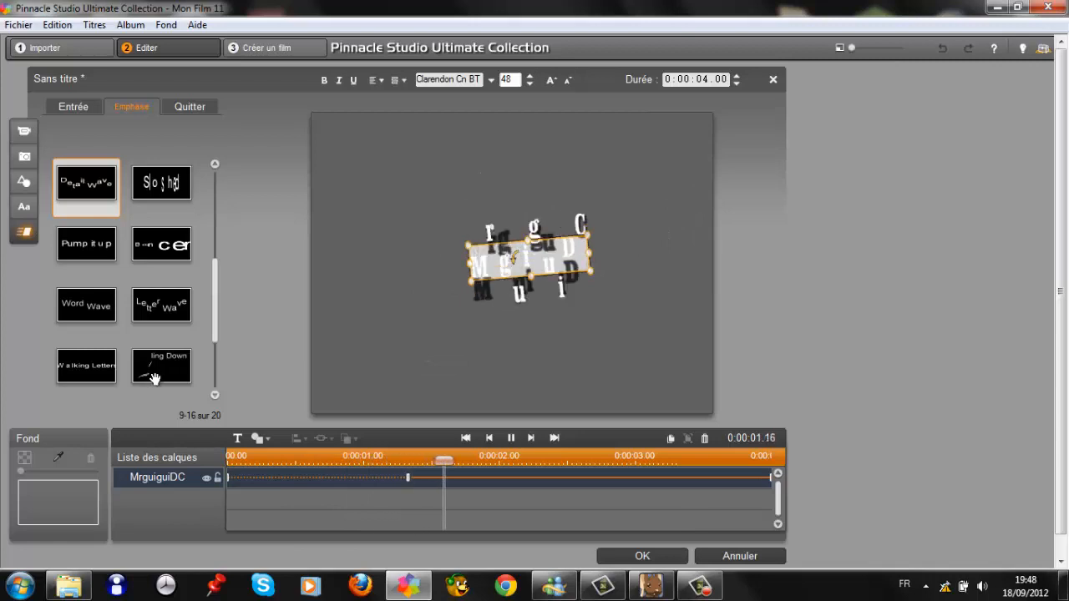
{"action": "left_click", "coordinate": [146, 375]}
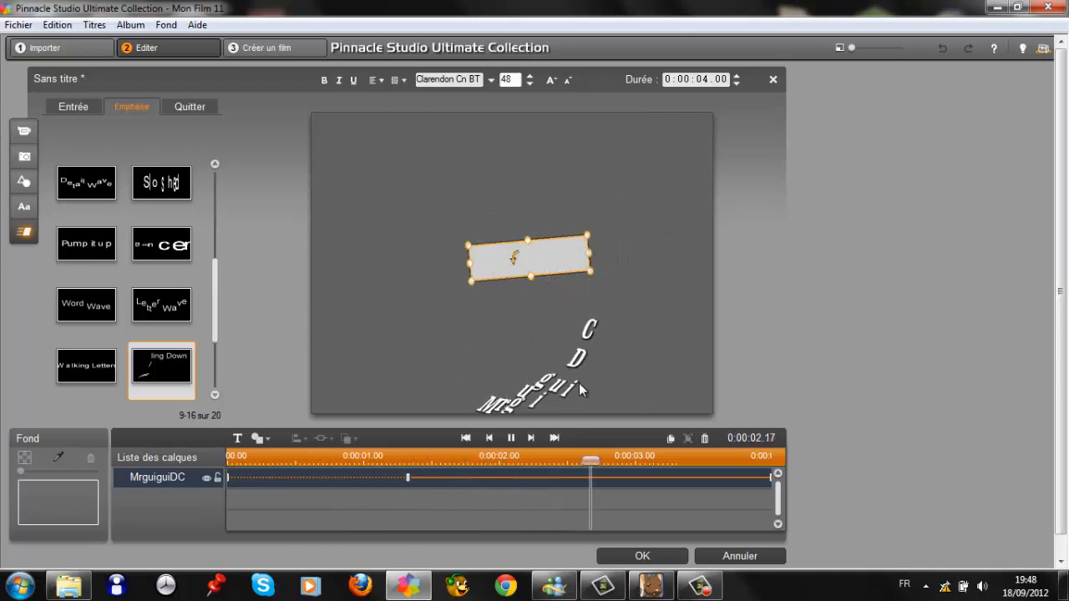
- Apply the Leaves Fall (Feuilles d'automne) exit motion to the MrguiguiDC title
{"action": "left_click", "coordinate": [190, 106]}
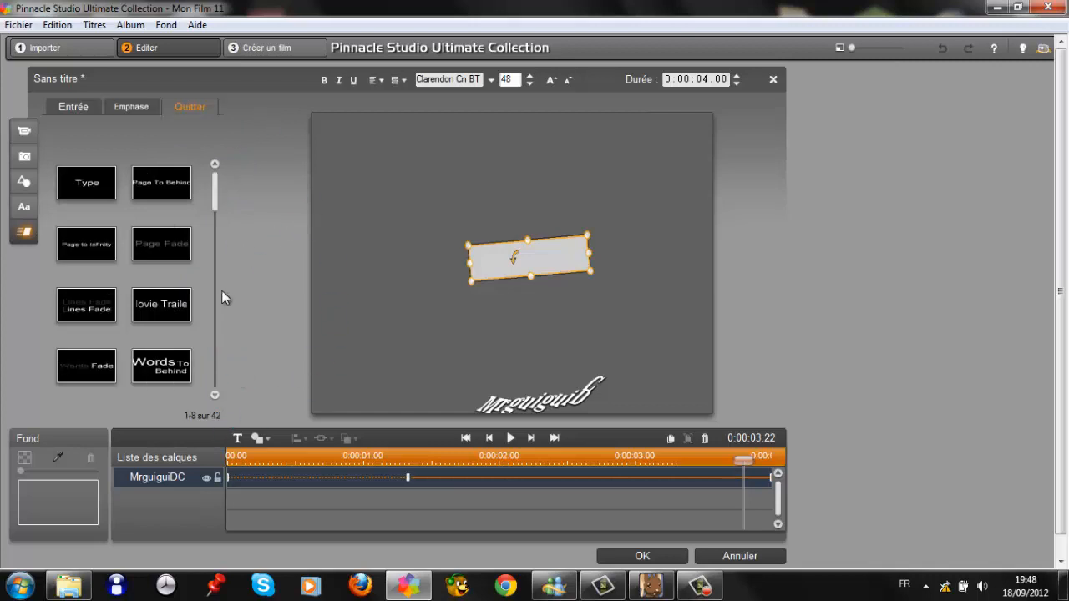
{"action": "left_click_drag", "start_coordinate": [214, 185], "coordinate": [216, 224]}
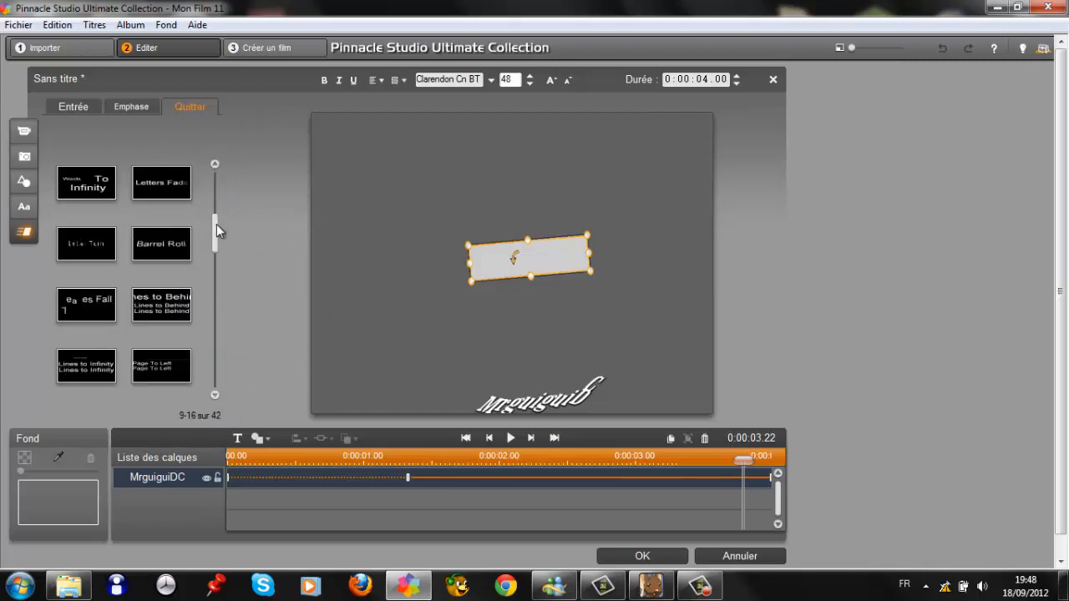
{"action": "left_click", "coordinate": [72, 319]}
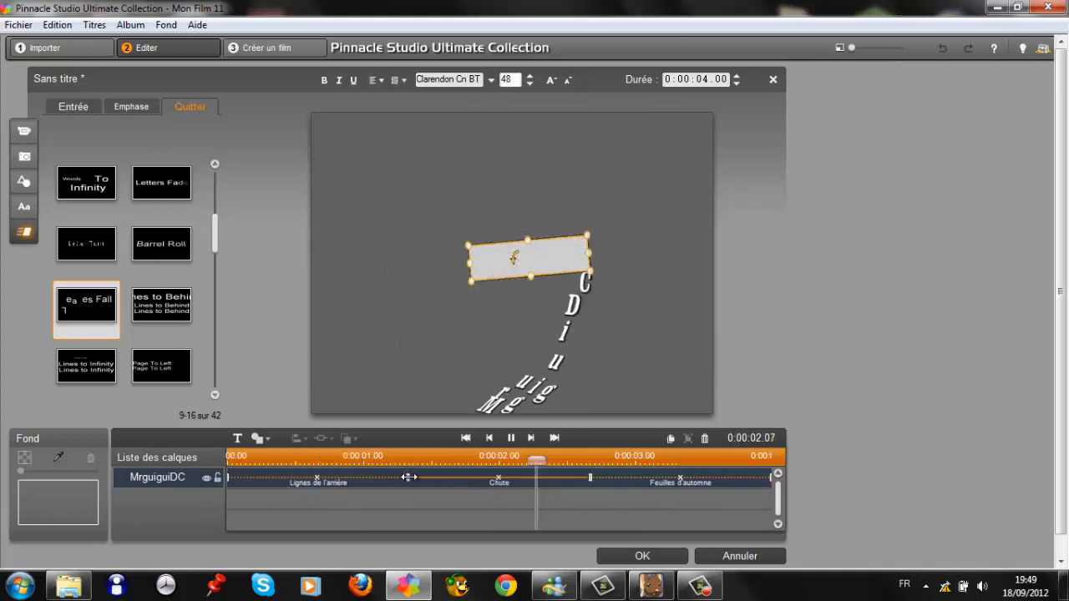
- Shorten the layer's entrance motion to about 0.8 s, start its exit motion at about 3.4 s, and accept the title
{"action": "left_click_drag", "start_coordinate": [408, 477], "coordinate": [412, 477]}
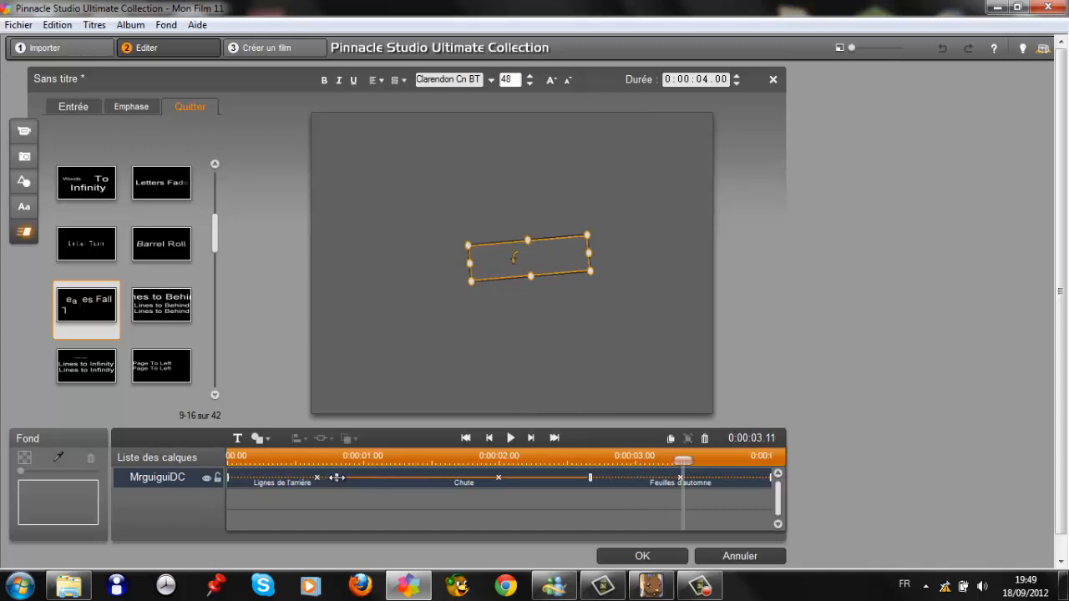
{"action": "left_click_drag", "start_coordinate": [337, 477], "coordinate": [336, 478]}
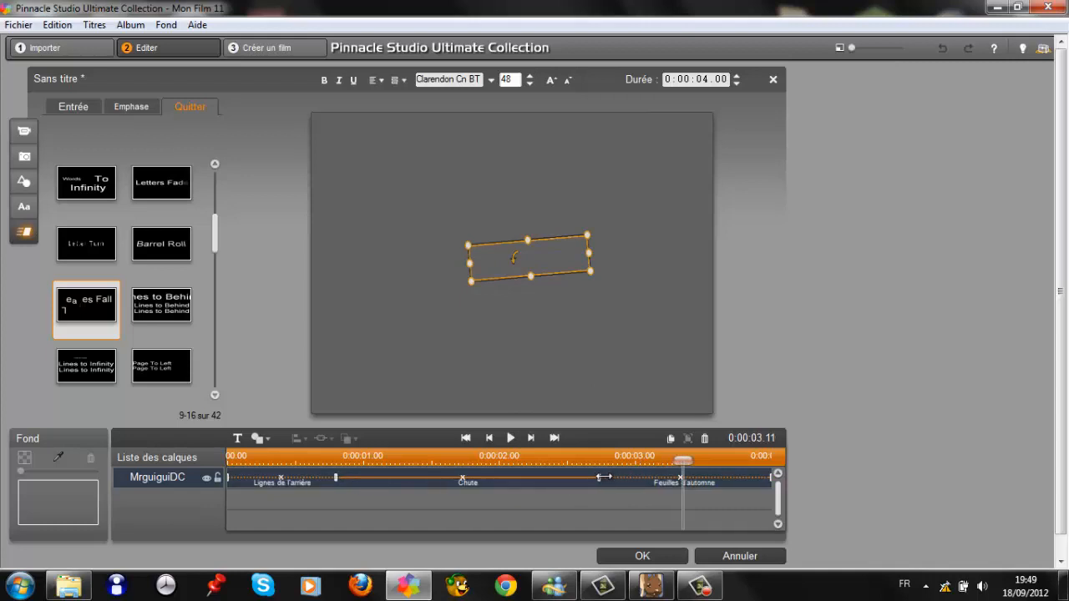
{"action": "left_click_drag", "start_coordinate": [603, 477], "coordinate": [686, 477]}
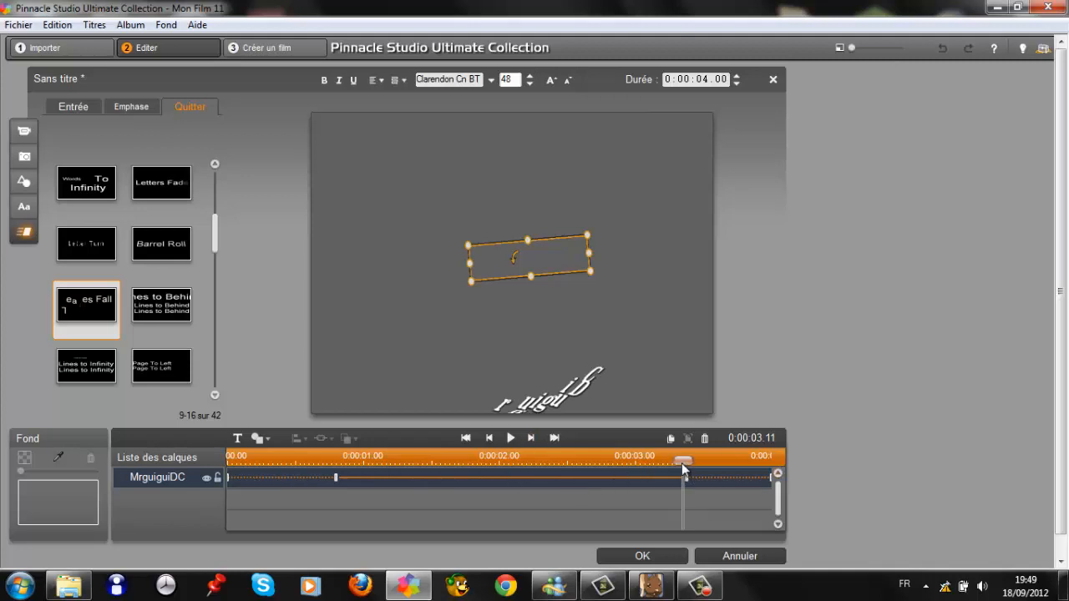
{"action": "left_click", "coordinate": [670, 558]}
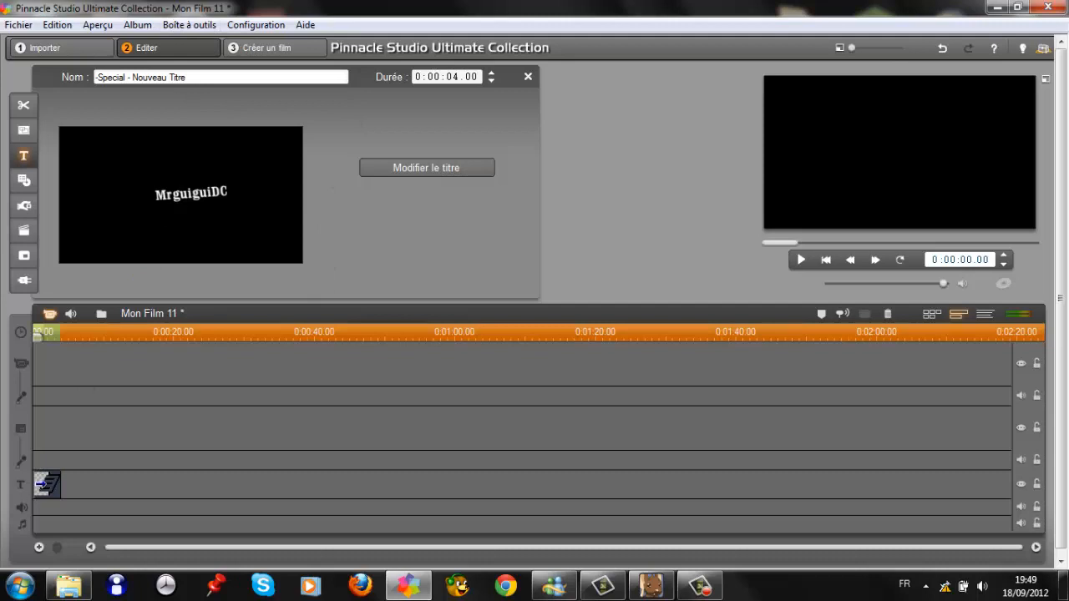
- Reopen the MrguiguiDC title from the title track for editing and preview its animation
{"action": "left_click_drag", "start_coordinate": [37, 484], "coordinate": [40, 484]}
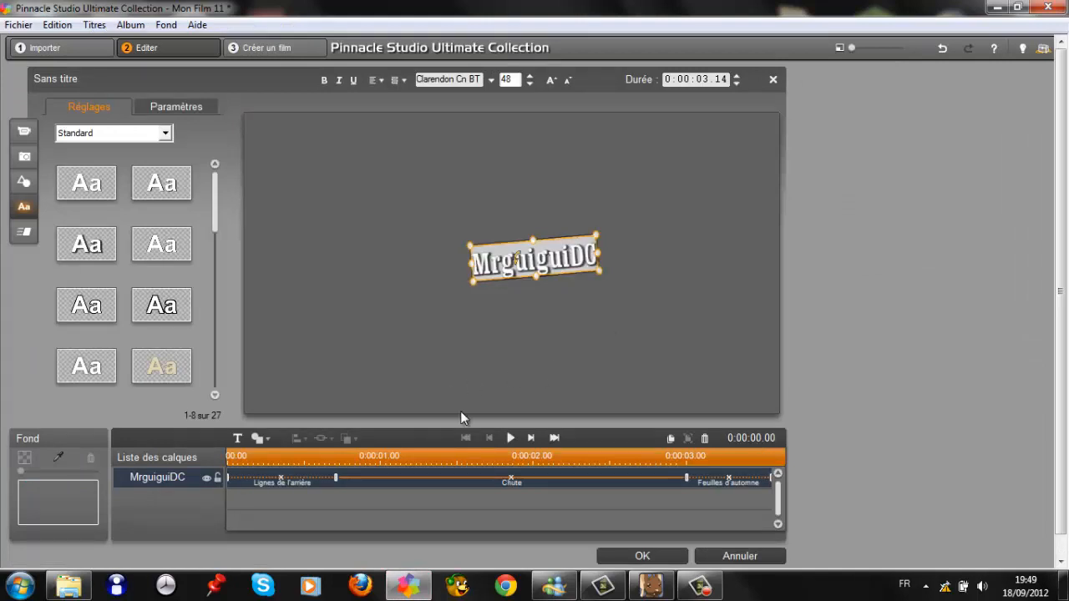
{"action": "left_click", "coordinate": [510, 438]}
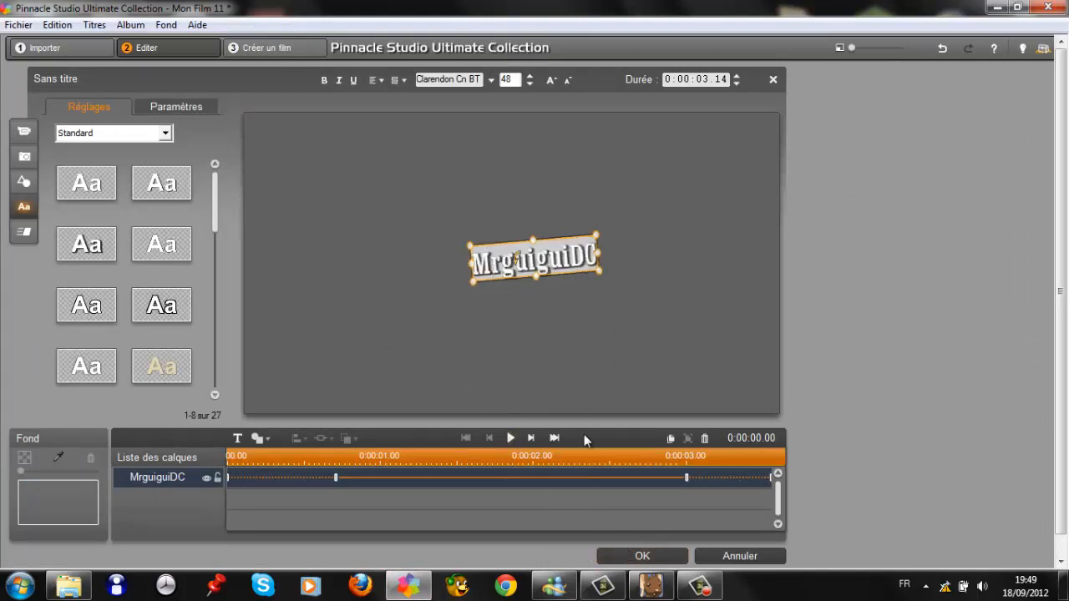
{"action": "left_click", "coordinate": [510, 438]}
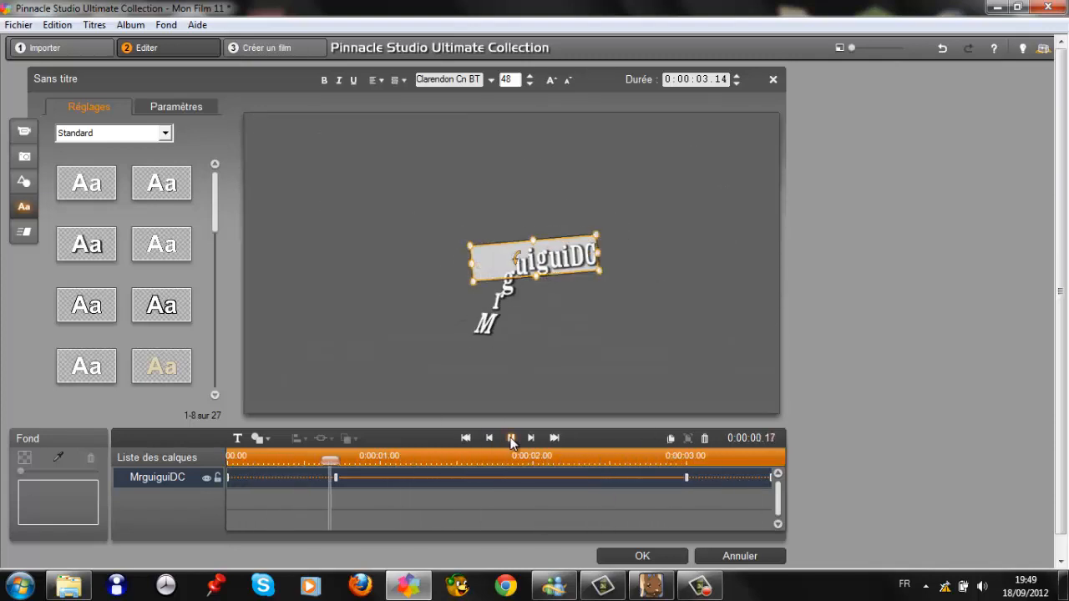
{"action": "left_click", "coordinate": [511, 438]}
- Move the MrguiguiDC text slightly up and to the left in the title frame
{"action": "left_click", "coordinate": [531, 265]}
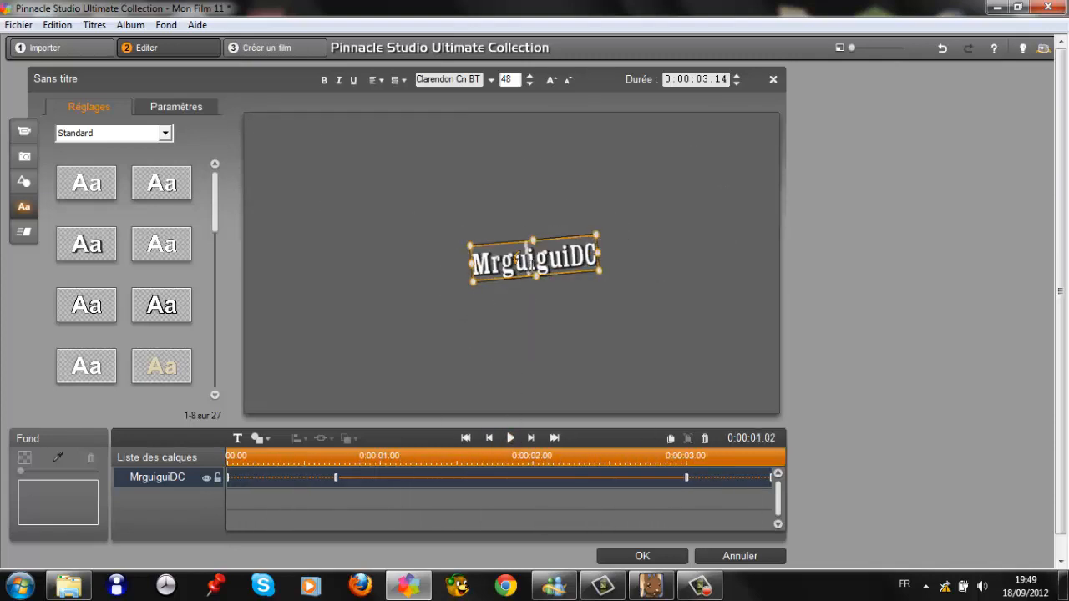
{"action": "left_click_drag", "start_coordinate": [502, 264], "coordinate": [482, 250]}
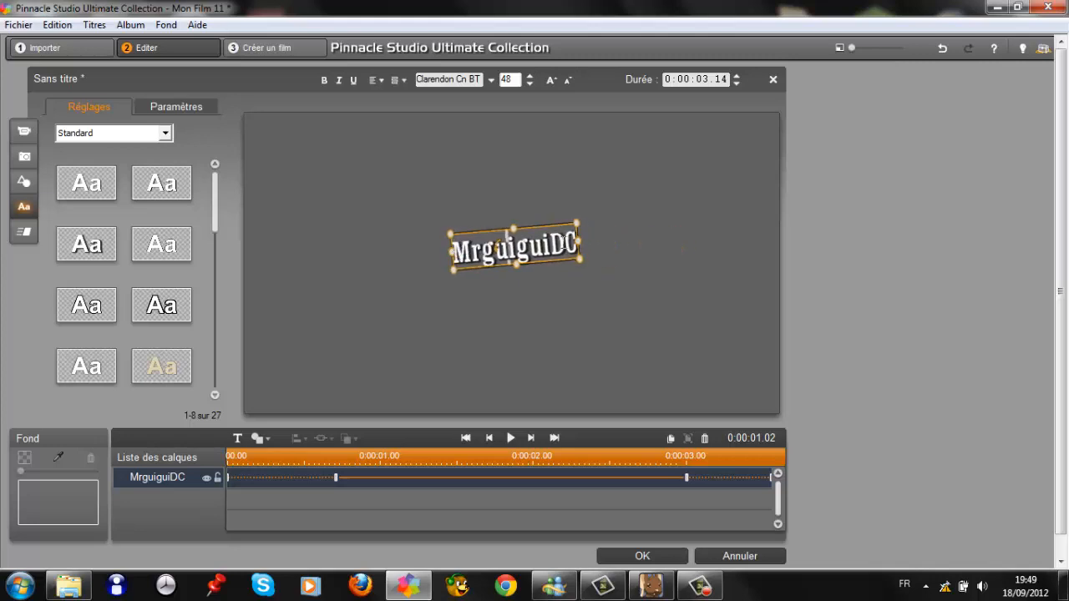
- Examine letter selection within the MrguiguiDC text and its available context commands, leaving the title deselected
{"action": "left_click", "coordinate": [571, 240]}
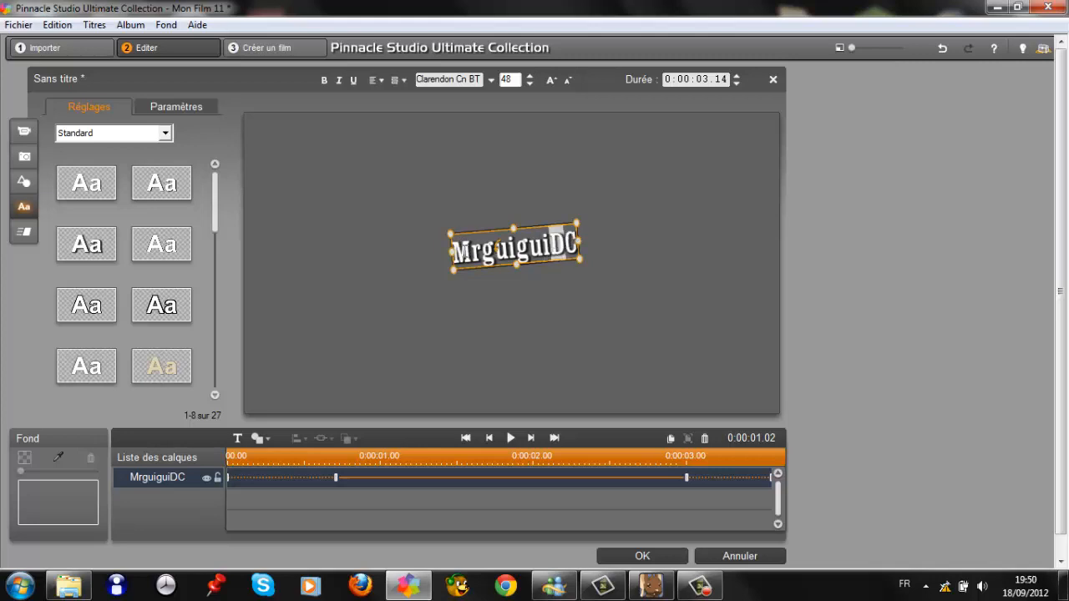
{"action": "left_click_drag", "start_coordinate": [499, 247], "coordinate": [478, 244]}
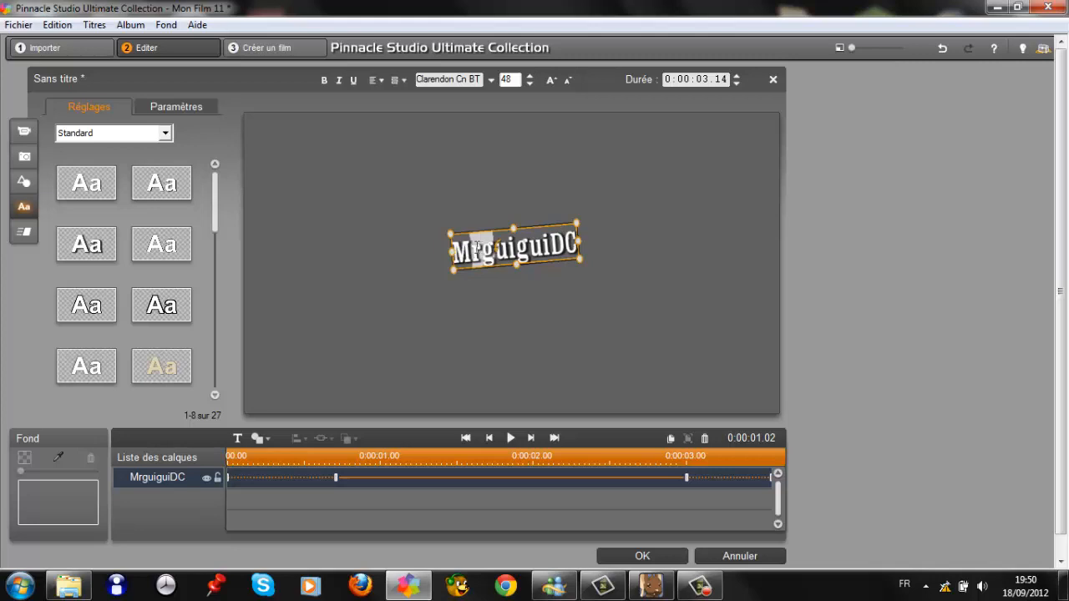
{"action": "left_click", "coordinate": [470, 251]}
{"action": "left_click_drag", "start_coordinate": [543, 245], "coordinate": [584, 244]}
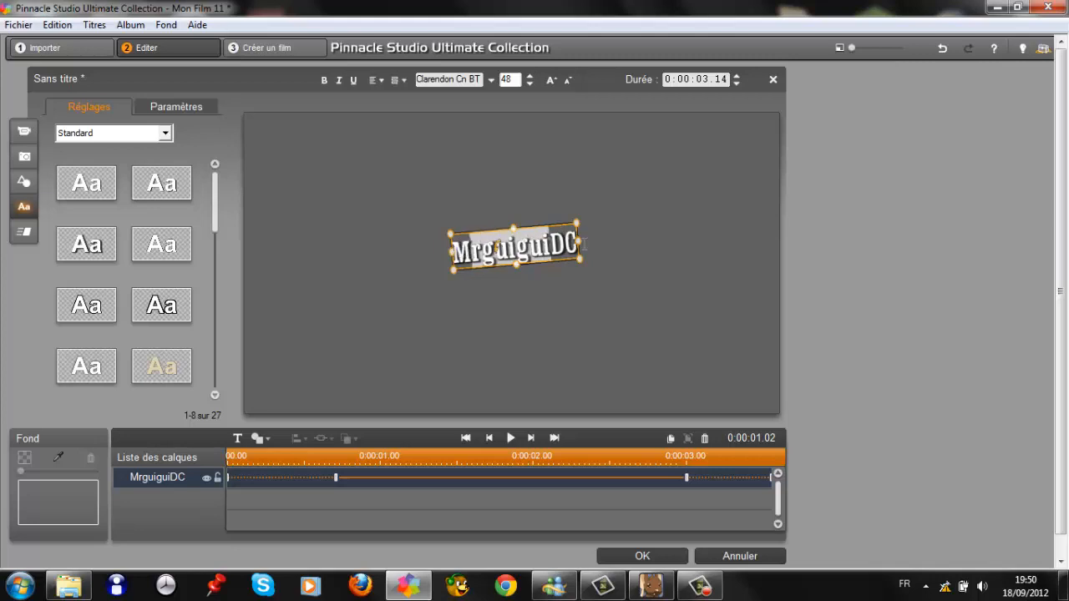
{"action": "left_click", "coordinate": [499, 328]}
{"action": "left_click", "coordinate": [455, 249]}
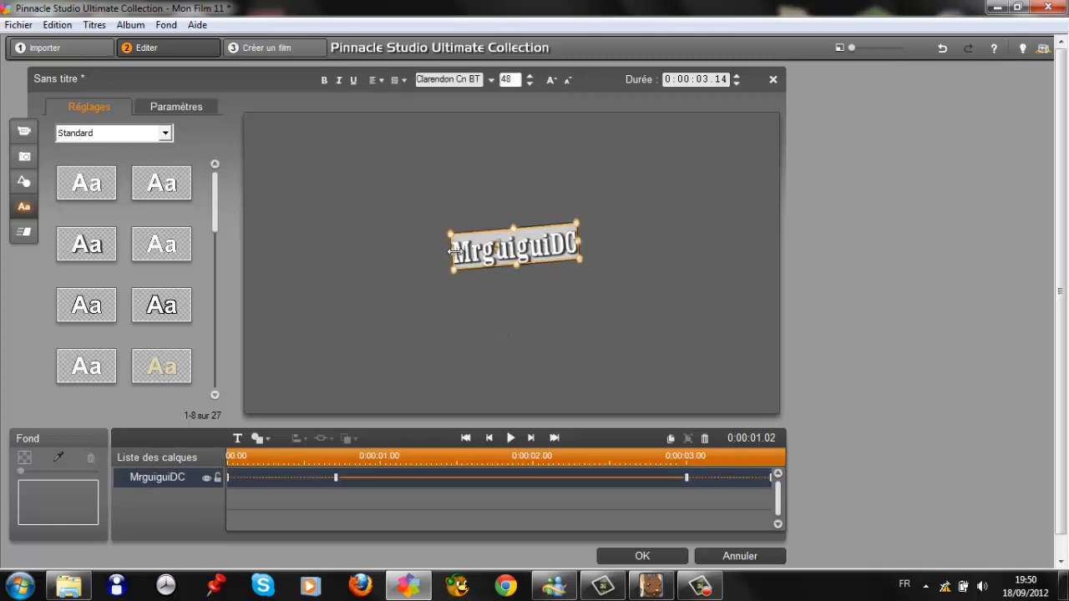
{"action": "right_click", "coordinate": [478, 249]}
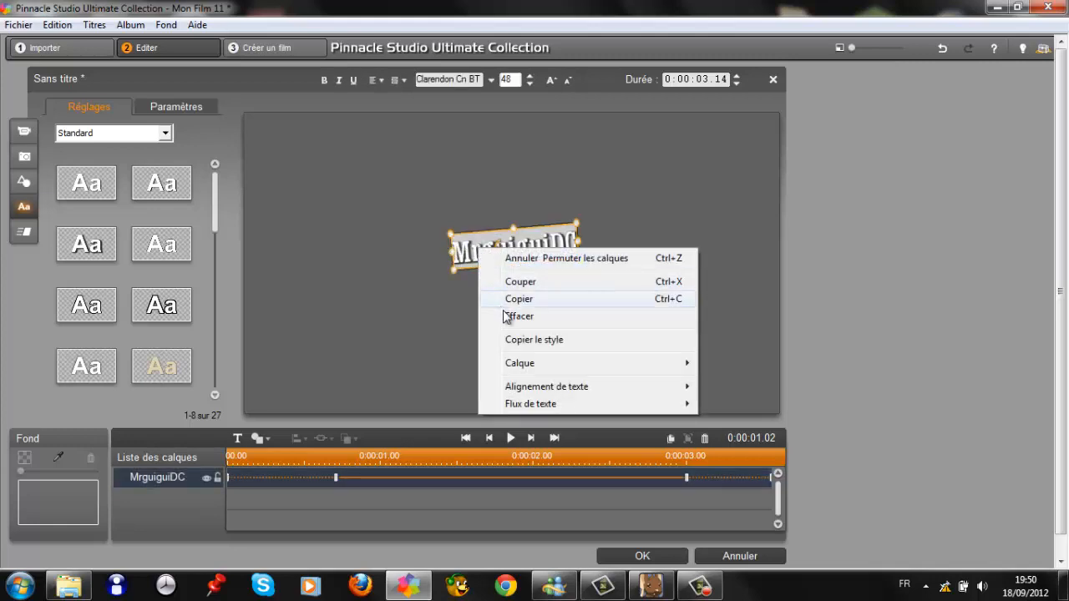
{"action": "left_click", "coordinate": [378, 329]}
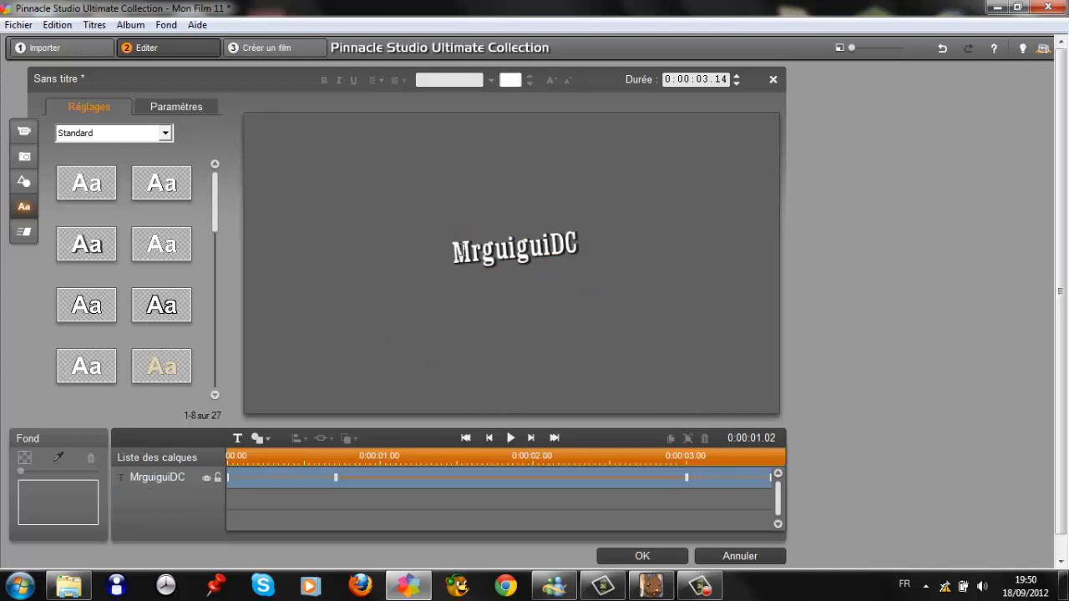
- Change the font of the MrguiguiDC title text to ConcursoItalian BTN
{"action": "left_click", "coordinate": [458, 249]}
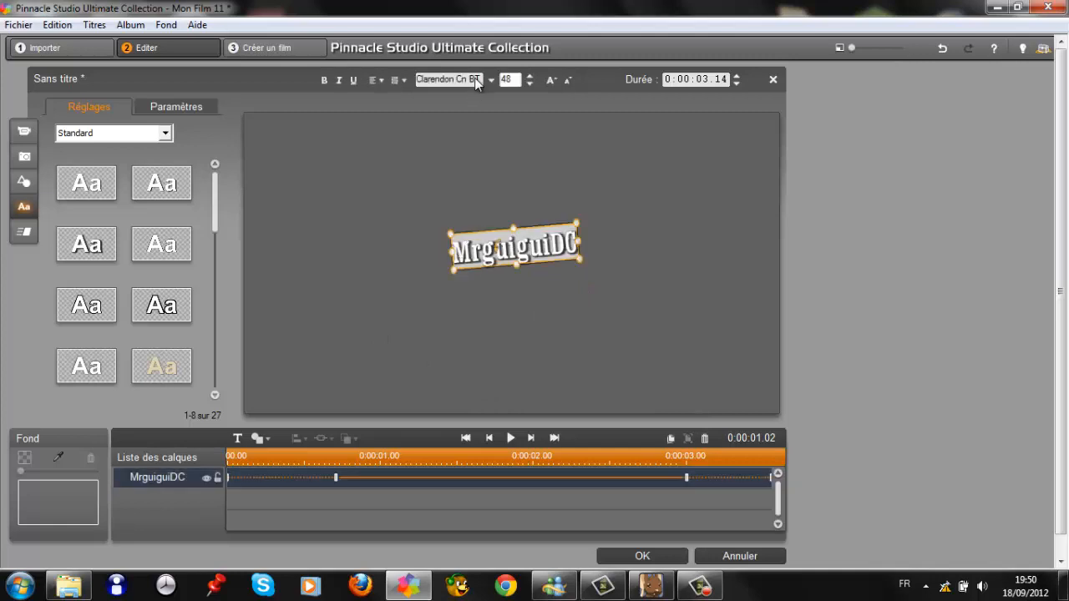
{"action": "left_click", "coordinate": [474, 77]}
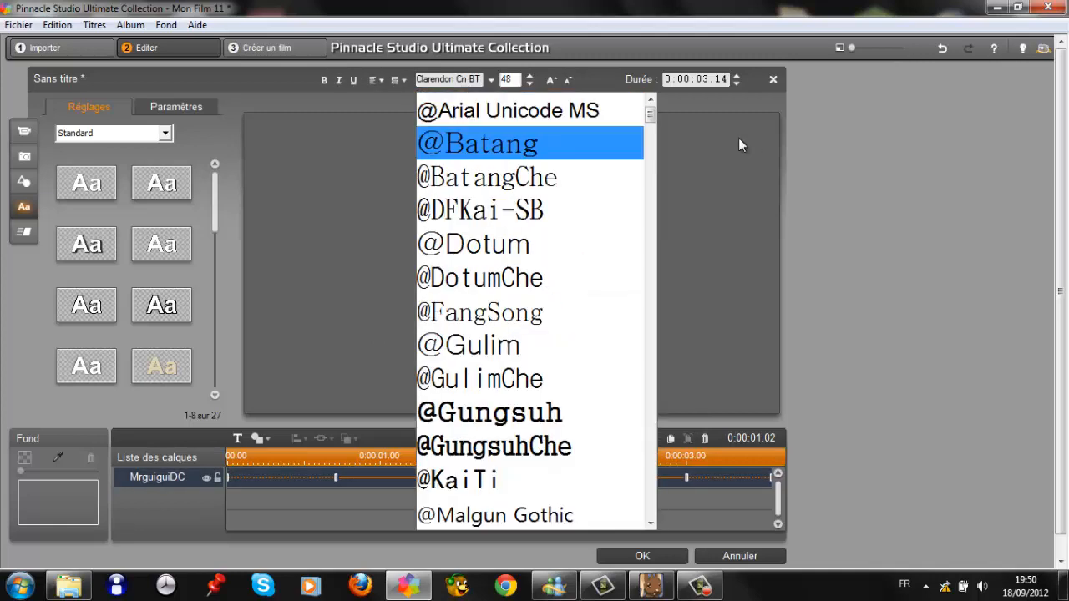
{"action": "left_click_drag", "start_coordinate": [655, 115], "coordinate": [651, 207]}
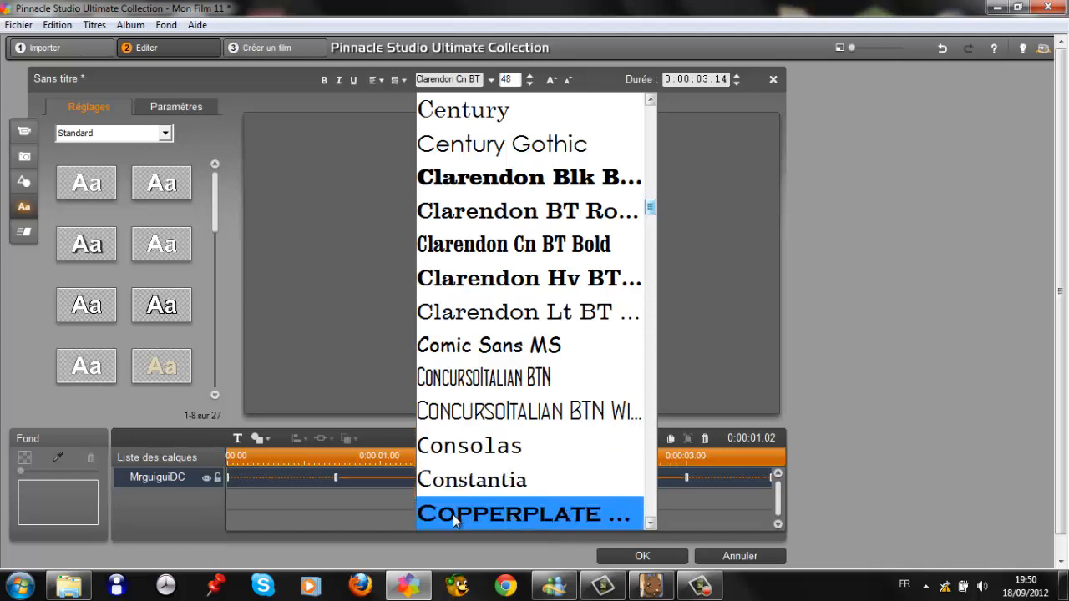
{"action": "left_click", "coordinate": [571, 378]}
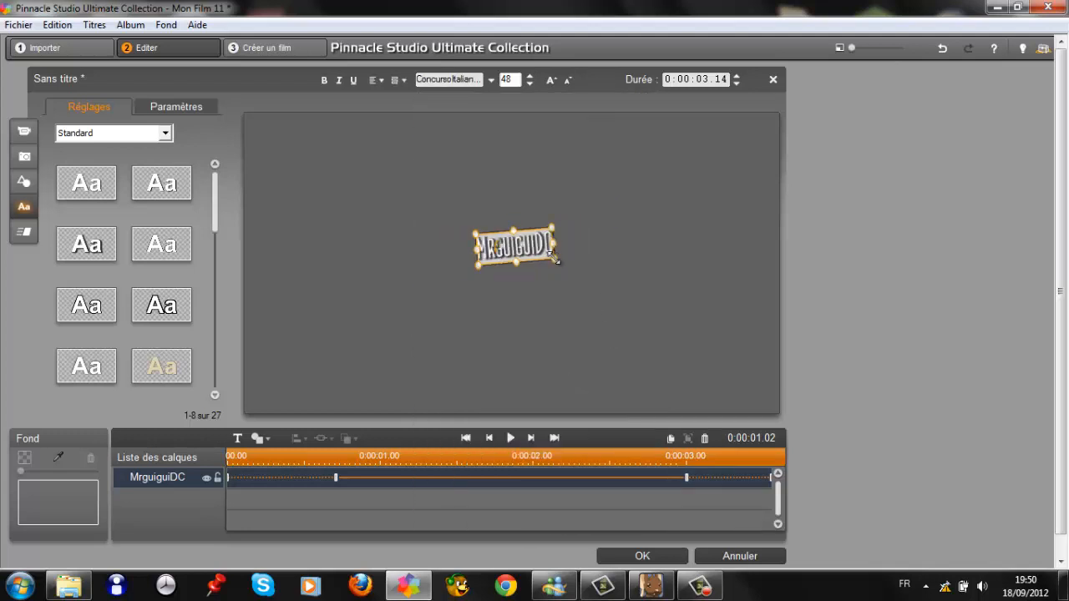
- Enlarge the MrguiguiDC text in the title frame, widen it slightly, and preview its animation
{"action": "left_click_drag", "start_coordinate": [554, 259], "coordinate": [606, 283]}
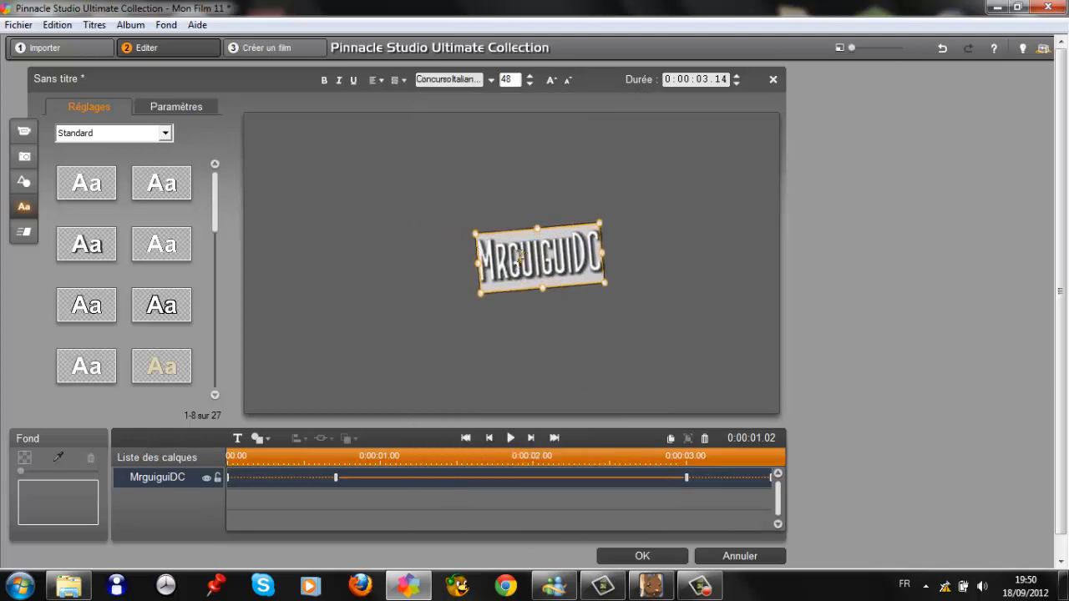
{"action": "left_click_drag", "start_coordinate": [477, 260], "coordinate": [470, 261]}
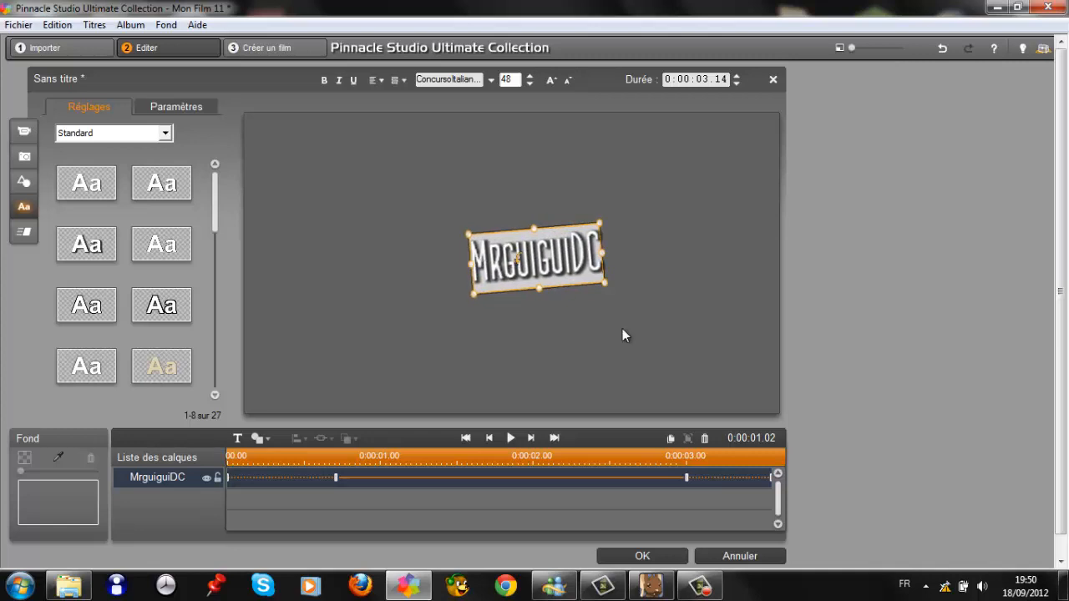
{"action": "left_click", "coordinate": [510, 438]}
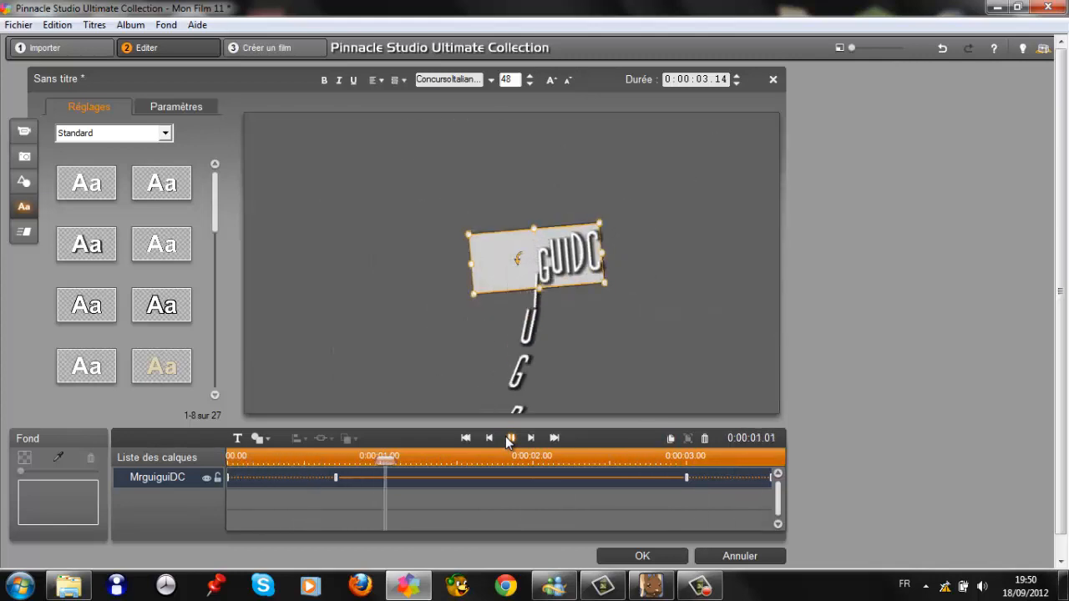
- Examine the title editor's video and photo albums, loading the scenes of mini fragmovie reussie.avi and dismissing the Windows colour-scheme prompt
{"action": "left_click", "coordinate": [24, 133]}
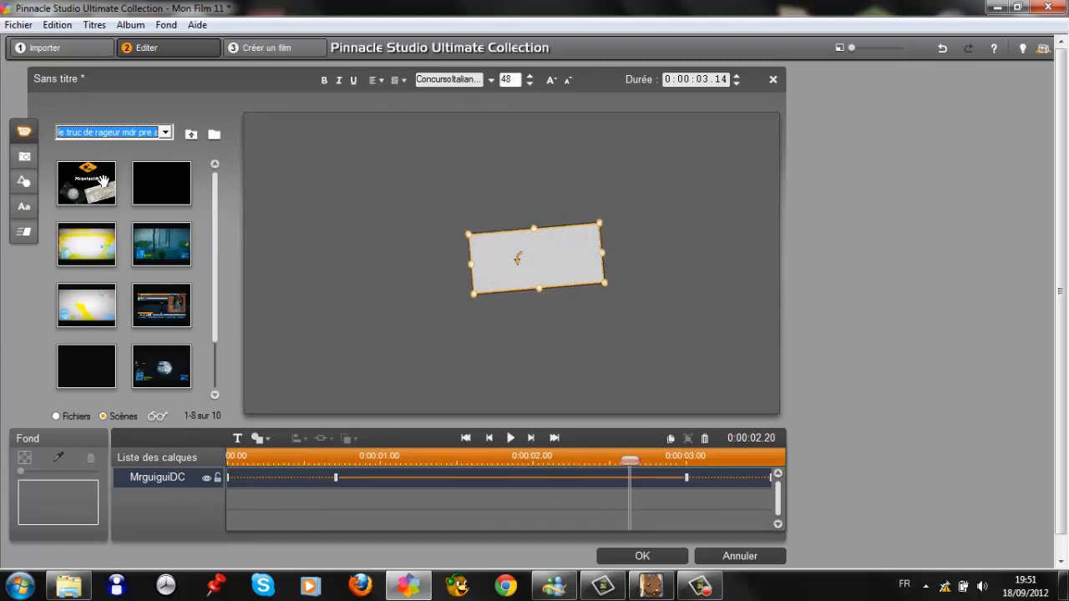
{"action": "left_click_drag", "start_coordinate": [218, 277], "coordinate": [215, 328]}
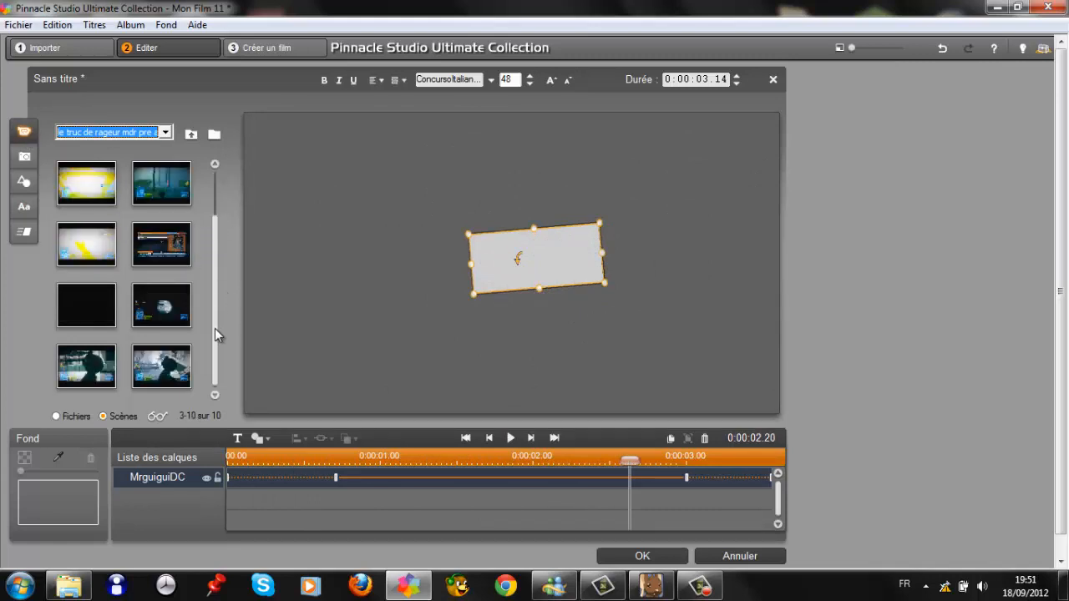
{"action": "left_click", "coordinate": [167, 133]}
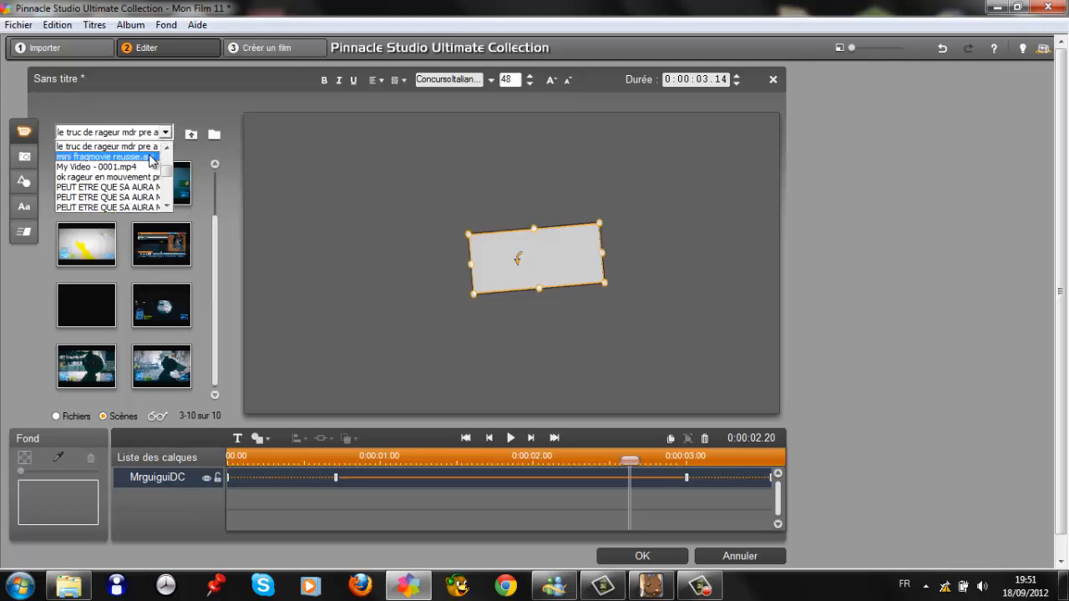
{"action": "left_click", "coordinate": [157, 157]}
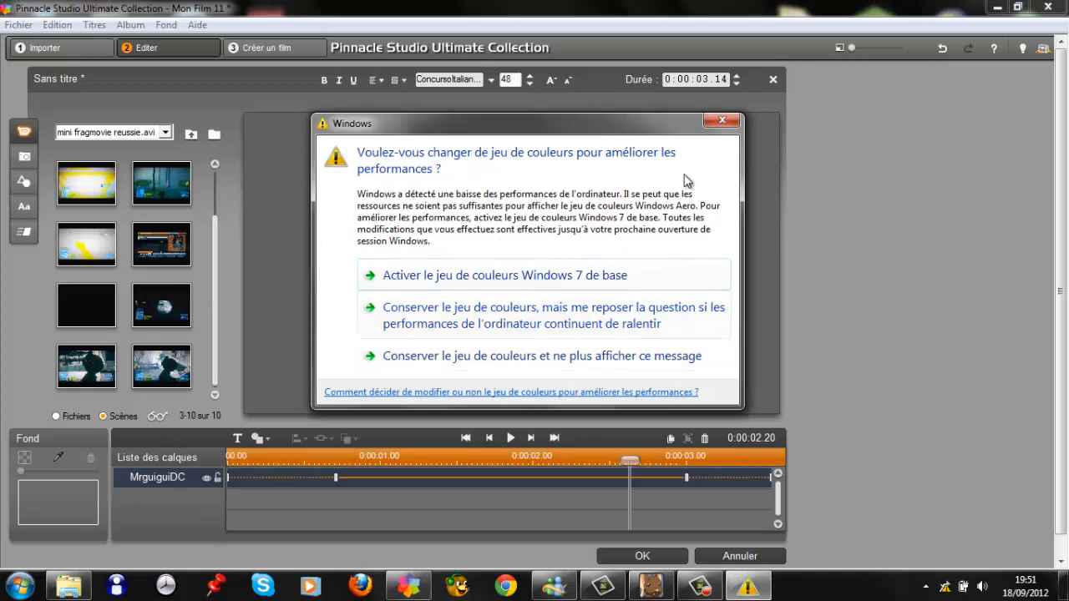
{"action": "left_click", "coordinate": [720, 122]}
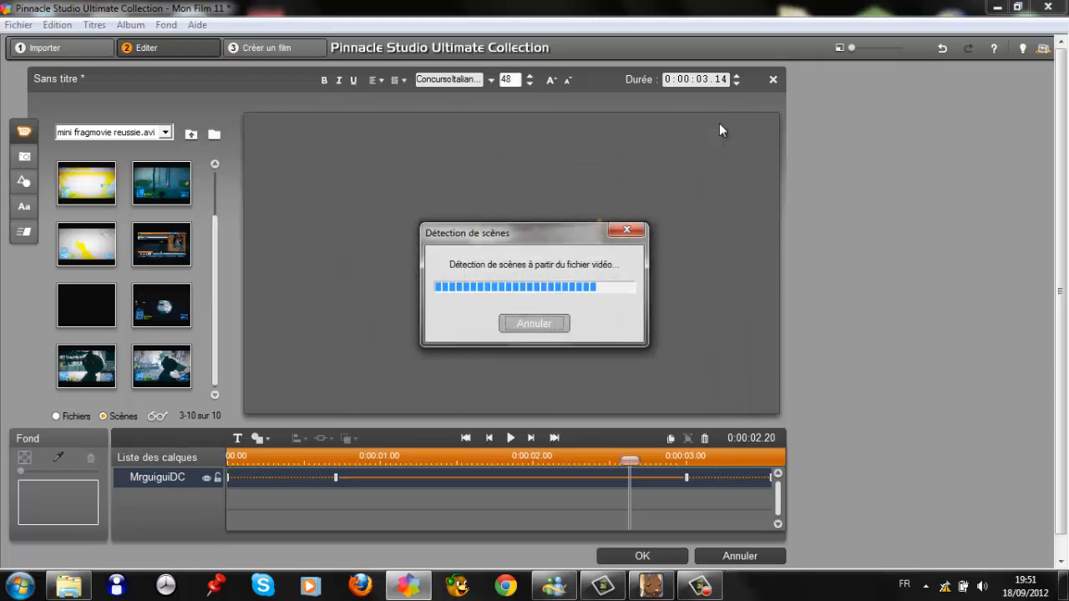
{"action": "left_click", "coordinate": [700, 584]}
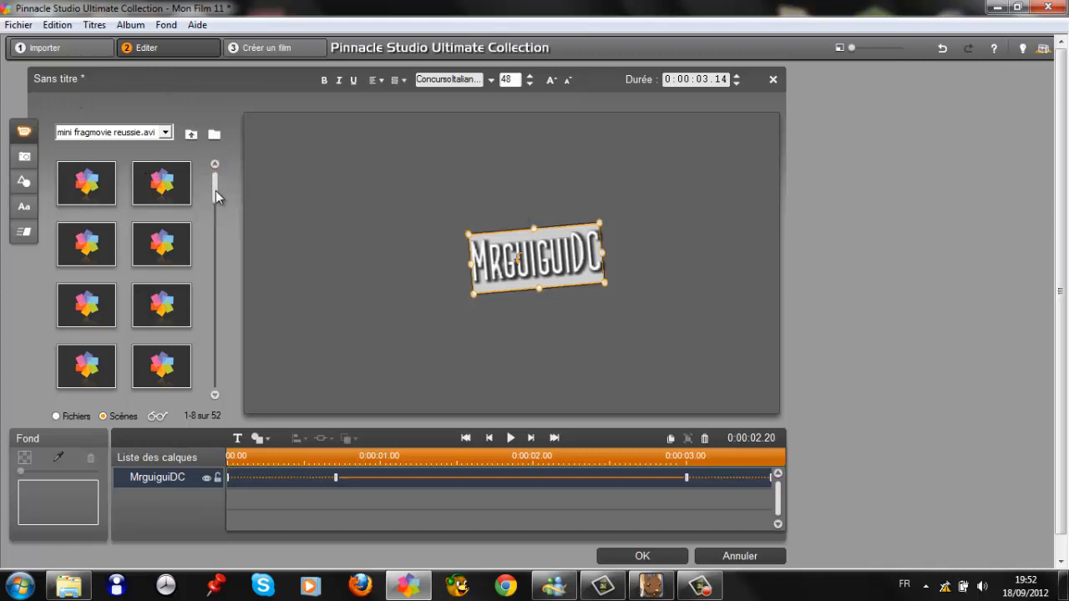
{"action": "left_click_drag", "start_coordinate": [215, 190], "coordinate": [211, 113]}
{"action": "left_click", "coordinate": [28, 162]}
{"action": "left_click", "coordinate": [27, 162]}
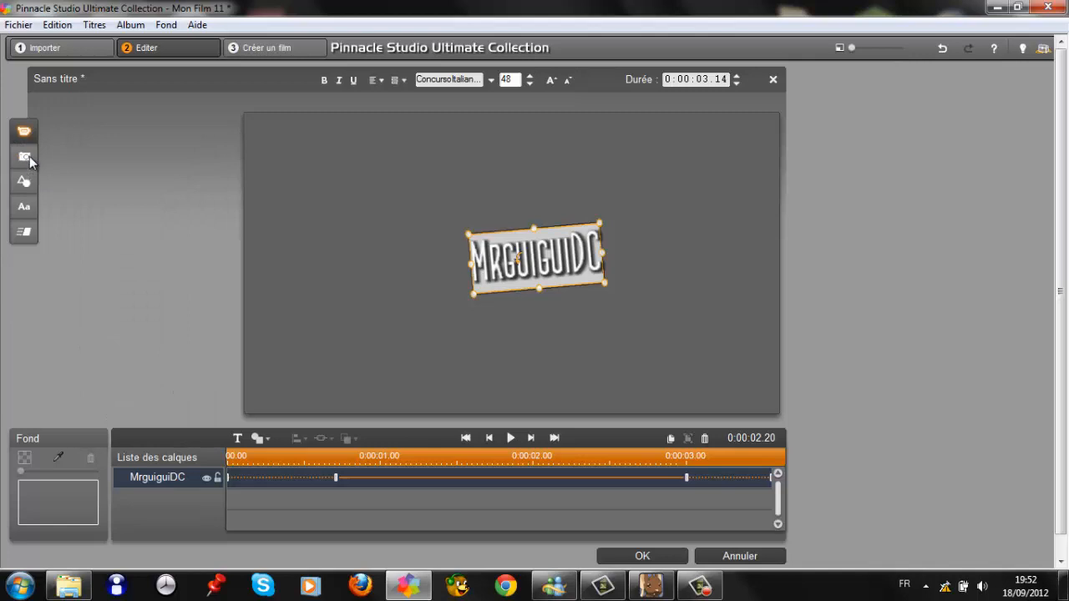
{"action": "left_click", "coordinate": [30, 135]}
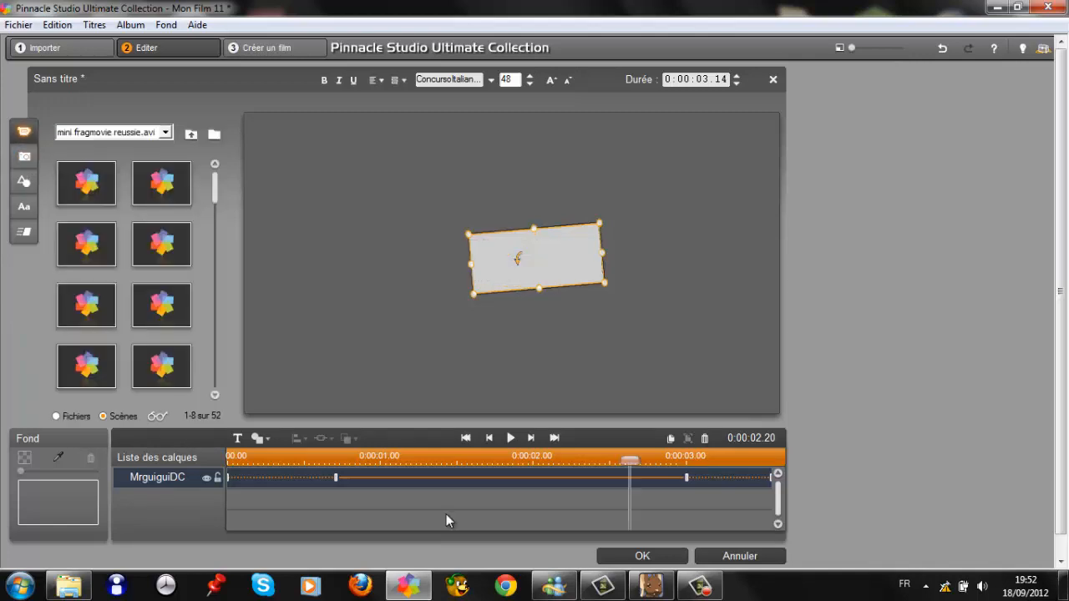
- Accept the edited title and move its clip to the very start of the title track
{"action": "left_click", "coordinate": [637, 559]}
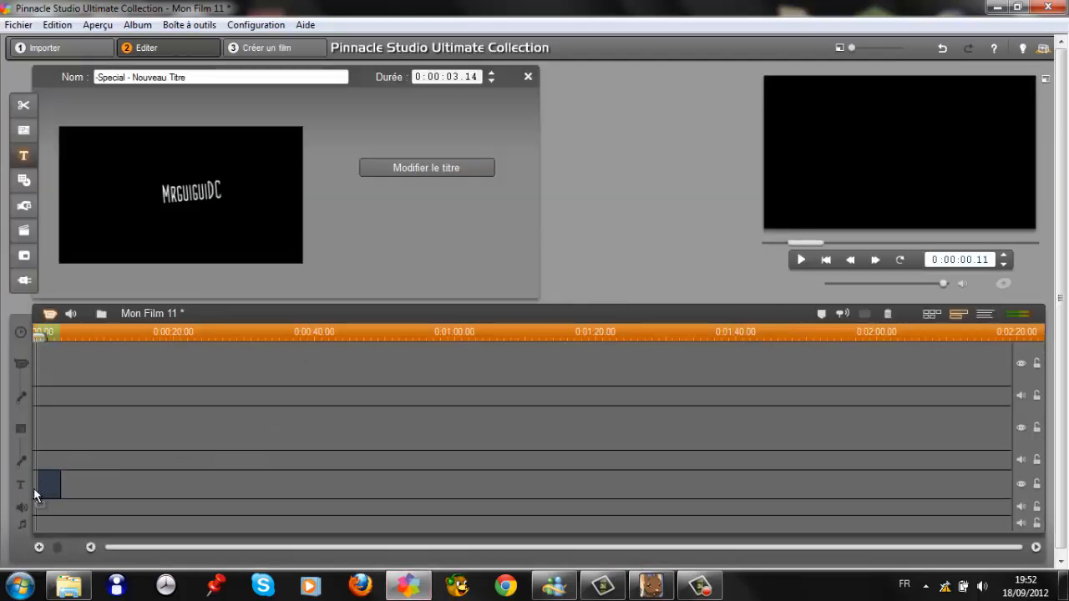
{"action": "left_click", "coordinate": [34, 489]}
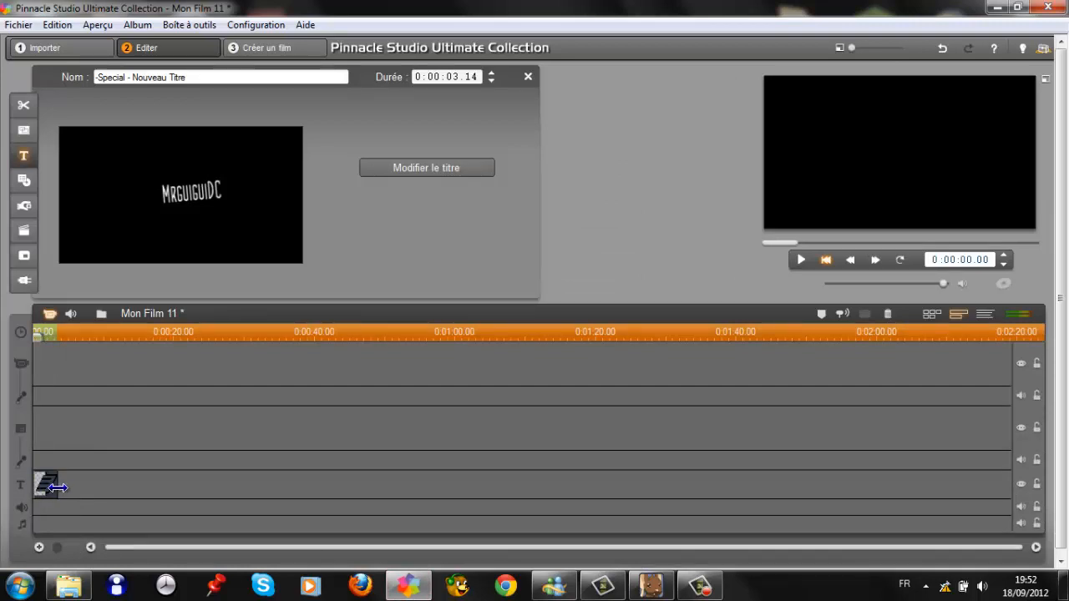
- Lengthen the title clip to a duration of 0:00:05.12 and return the playhead to the start of the timeline
{"action": "mouse_move", "coordinate": [56, 488]}
{"action": "left_mouse_down"}
{"action": "mouse_move", "coordinate": [103, 486]}
{"action": "mouse_move", "coordinate": [72, 486]}
{"action": "left_mouse_up"}
{"action": "left_click", "coordinate": [72, 338]}
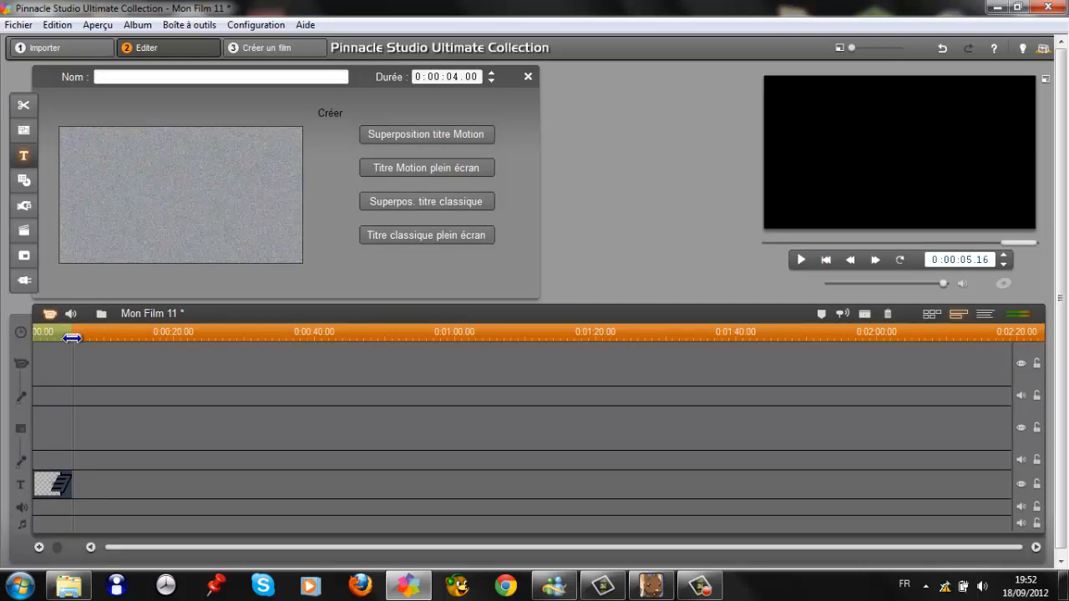
{"action": "left_click_drag", "start_coordinate": [72, 337], "coordinate": [5, 345]}
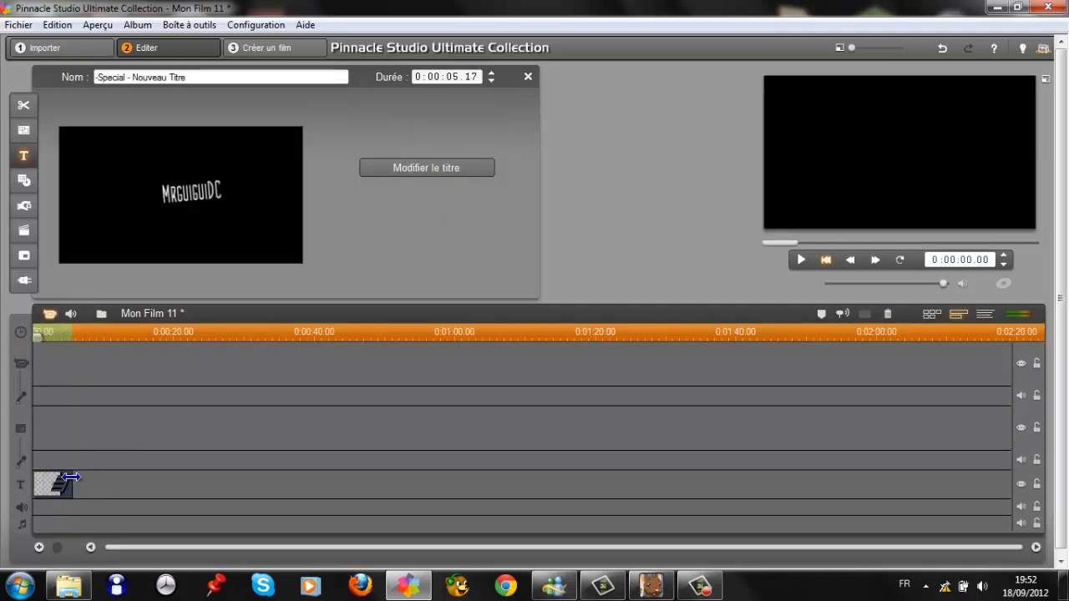
{"action": "left_click_drag", "start_coordinate": [70, 476], "coordinate": [72, 483]}
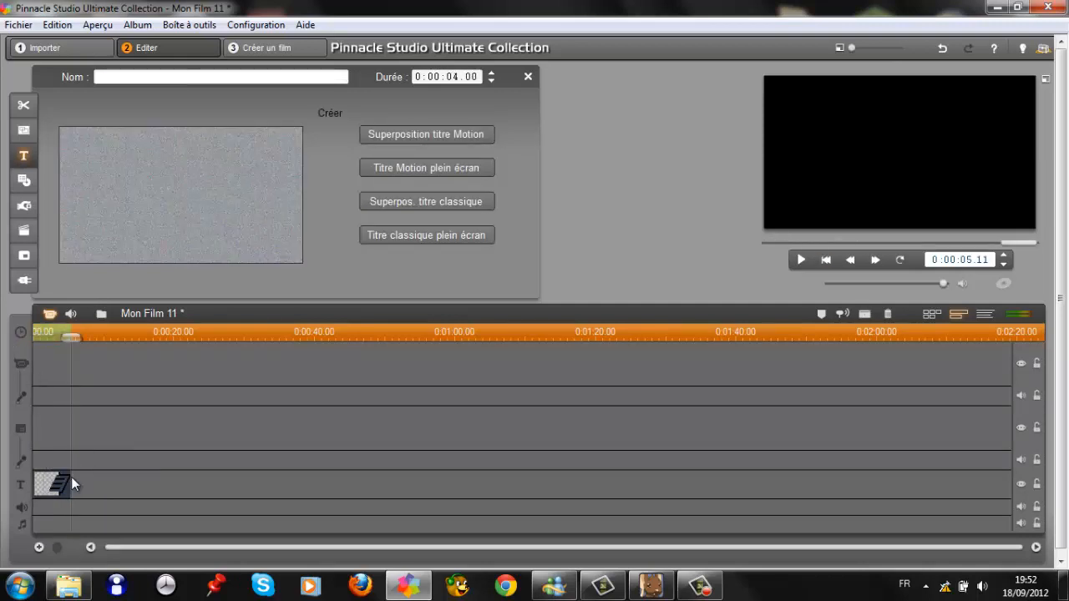
{"action": "left_click_drag", "start_coordinate": [72, 337], "coordinate": [29, 343]}
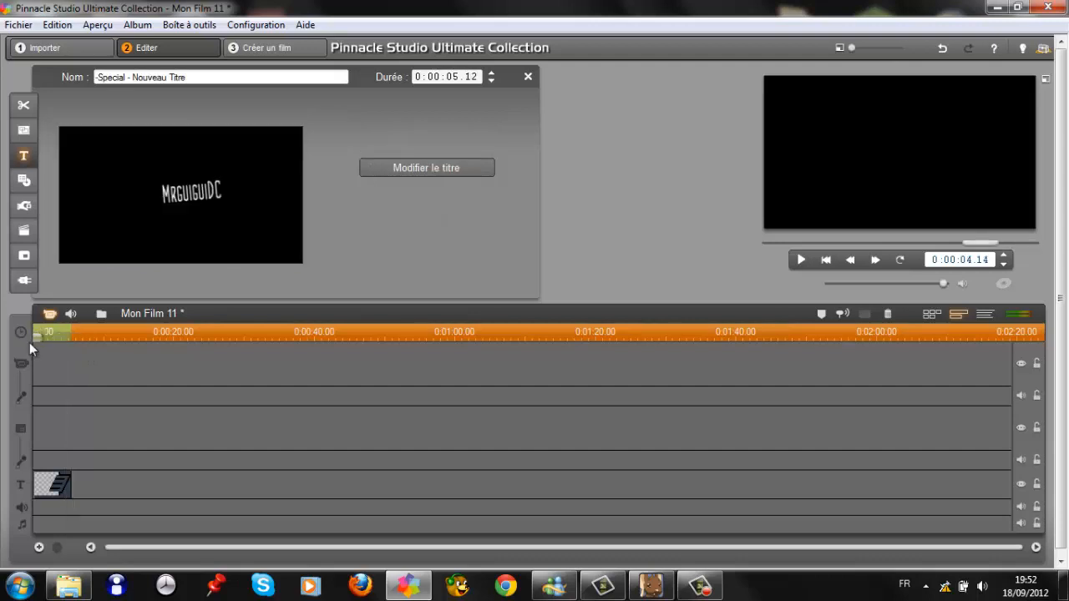
- Preview the lengthened title from the beginning of the movie, stop playback, and return to the start
{"action": "left_click", "coordinate": [800, 260]}
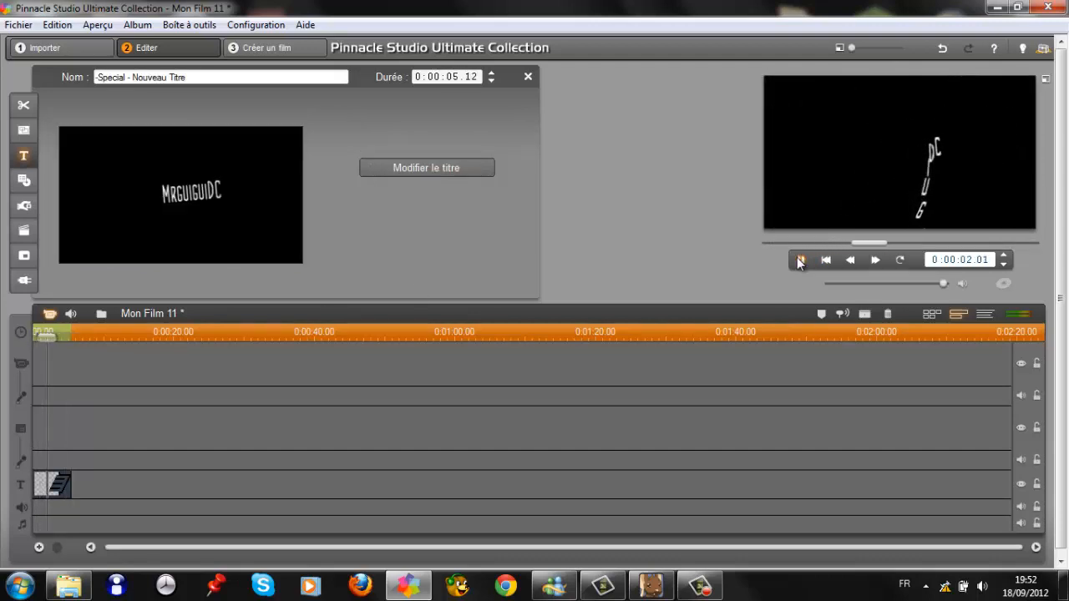
{"action": "left_click", "coordinate": [800, 260]}
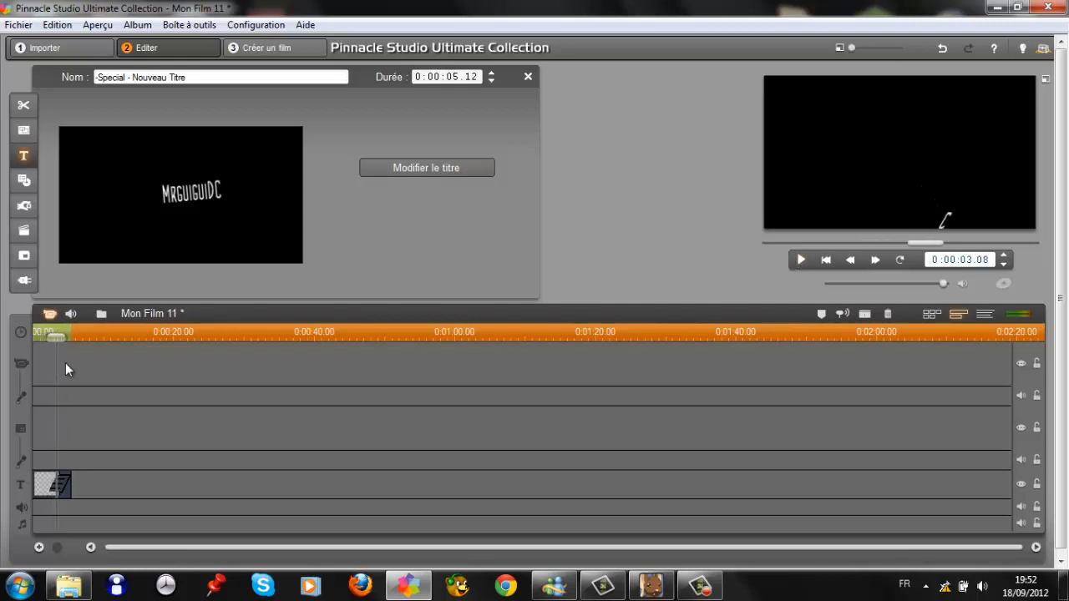
{"action": "left_click_drag", "start_coordinate": [55, 333], "coordinate": [24, 336]}
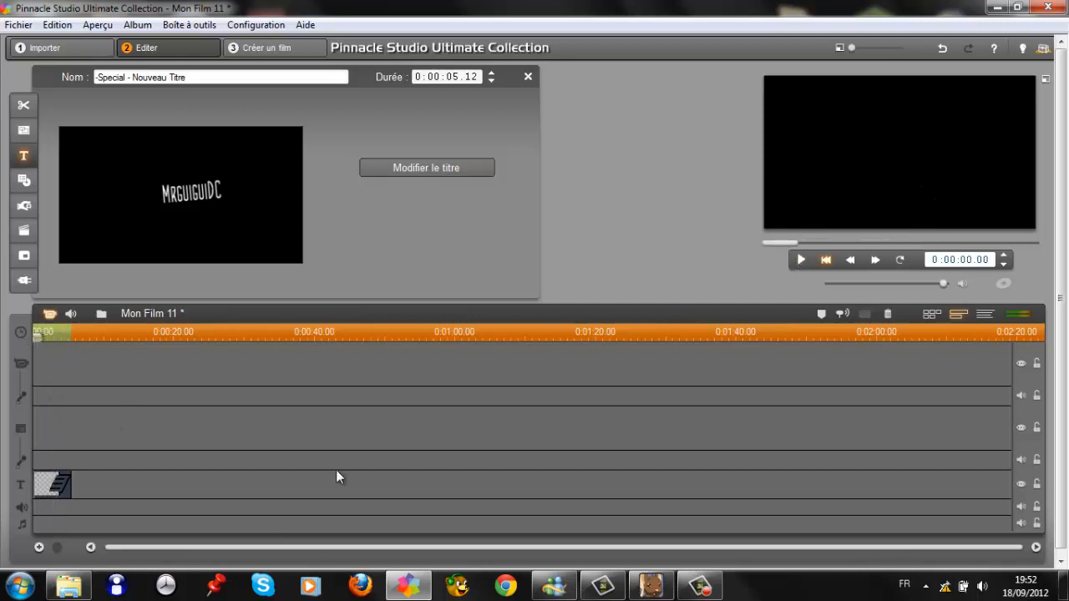
- Add the Born+Limitless song from the "mes musics" folder to the start of the music track and close the folder window
{"action": "left_click", "coordinate": [83, 579]}
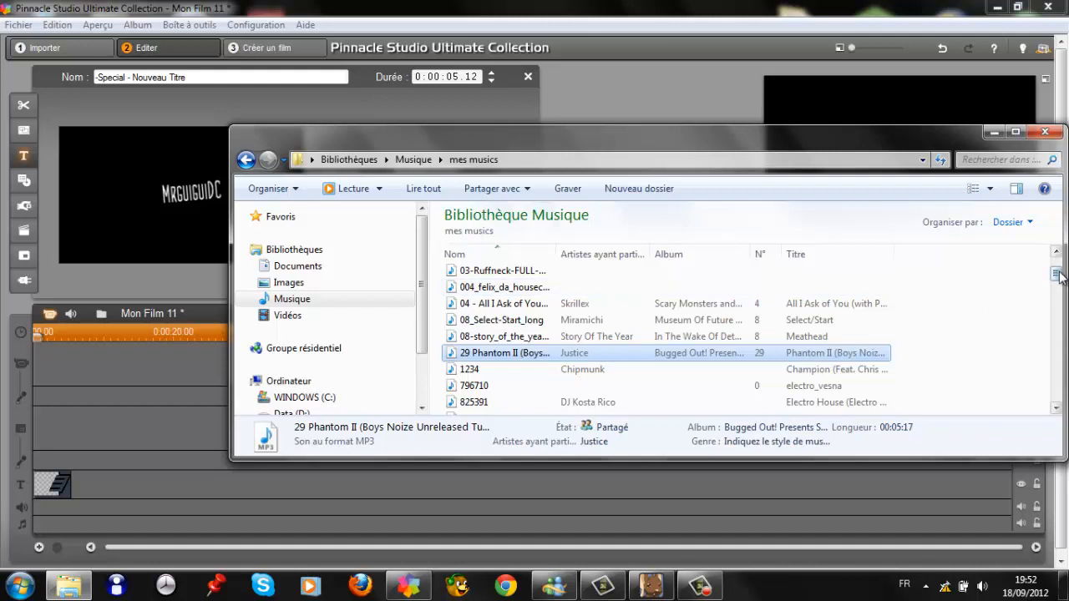
{"action": "left_click_drag", "start_coordinate": [1059, 277], "coordinate": [1060, 309]}
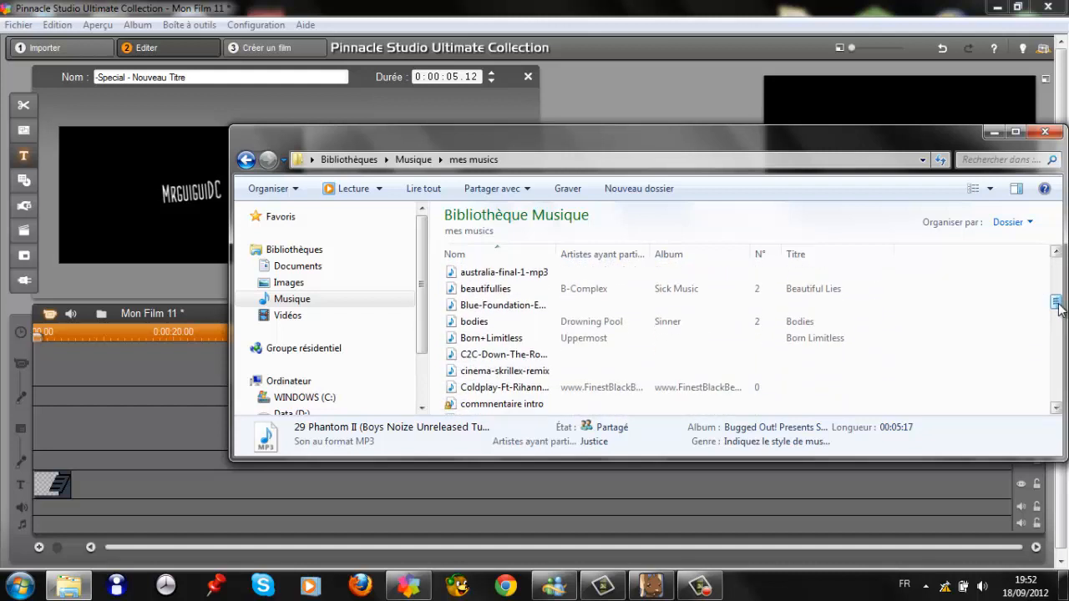
{"action": "mouse_move", "coordinate": [778, 339]}
{"action": "left_mouse_down"}
{"action": "mouse_move", "coordinate": [519, 342]}
{"action": "mouse_move", "coordinate": [313, 383]}
{"action": "mouse_move", "coordinate": [101, 520]}
{"action": "mouse_move", "coordinate": [32, 525]}
{"action": "left_mouse_up"}
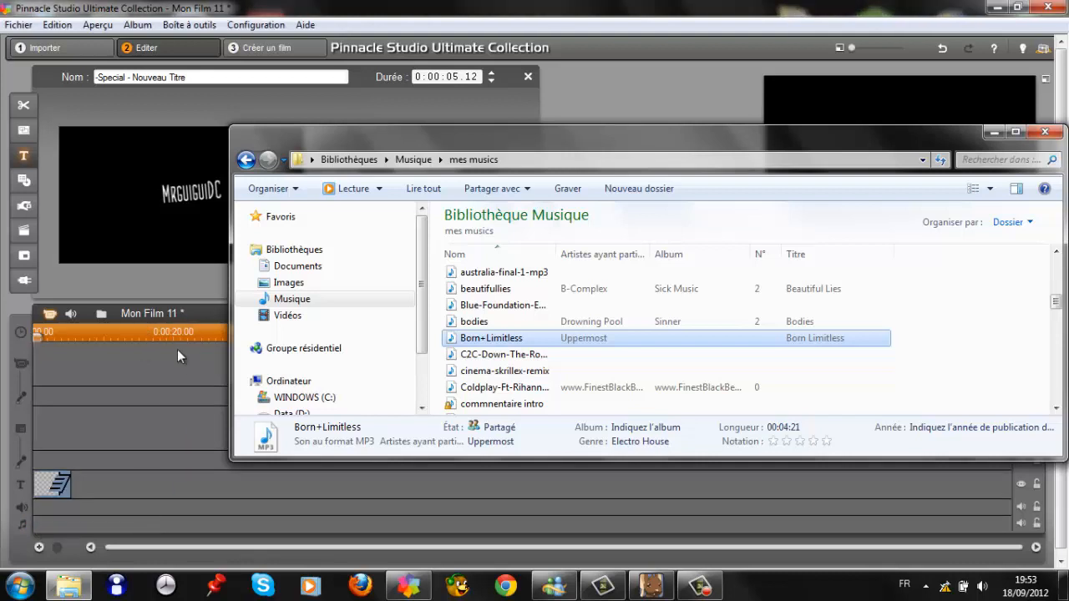
{"action": "left_click", "coordinate": [1044, 131]}
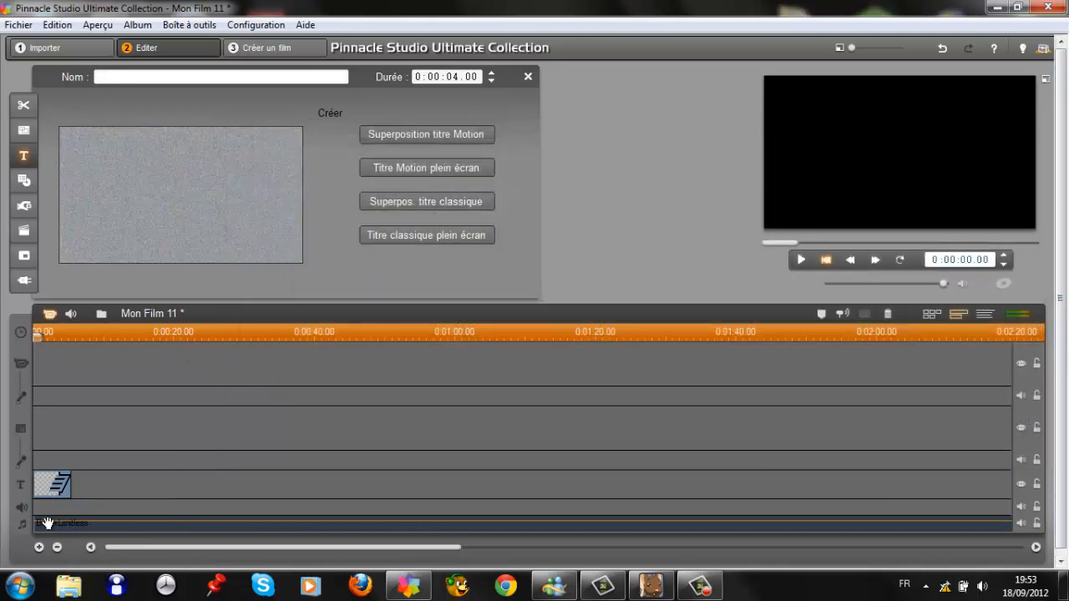
- Play the movie with its music, lower the Windows sound volume, and stop playback at about 19 s
{"action": "left_click", "coordinate": [800, 259]}
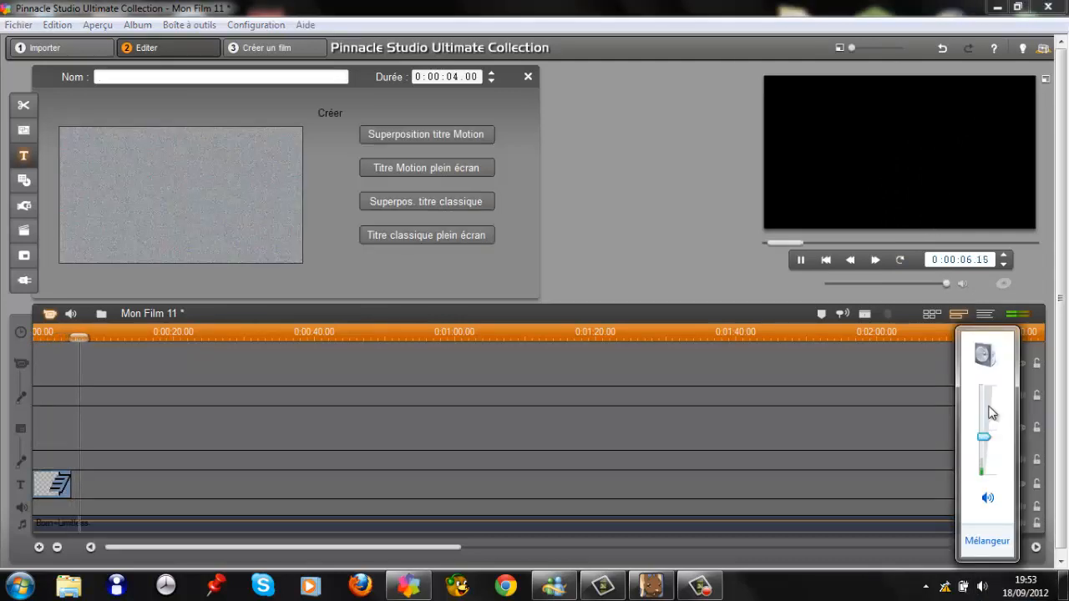
{"action": "left_click", "coordinate": [735, 274]}
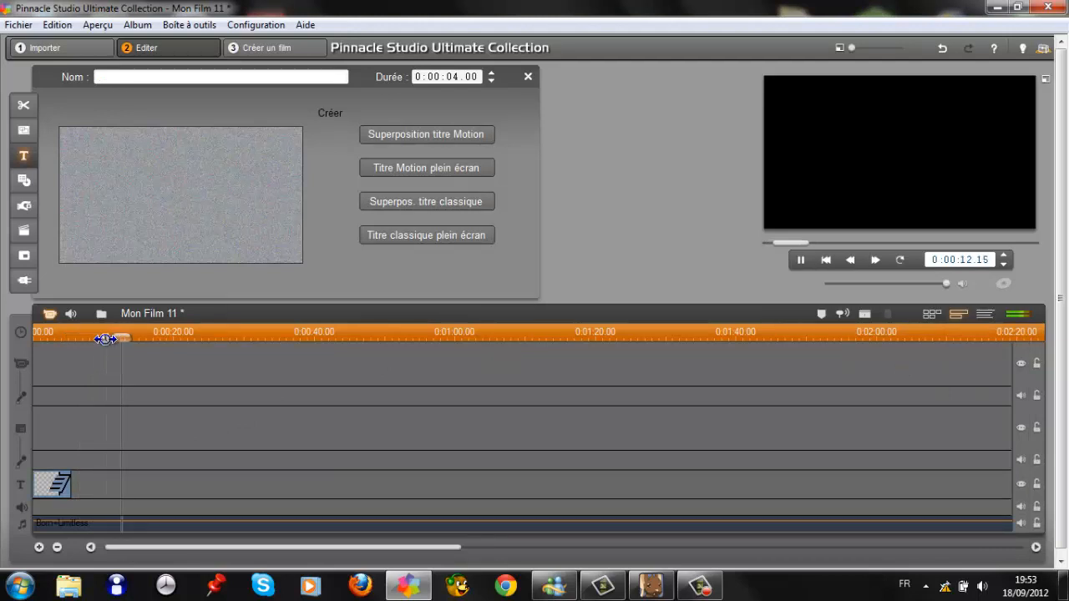
{"action": "left_click", "coordinate": [982, 587]}
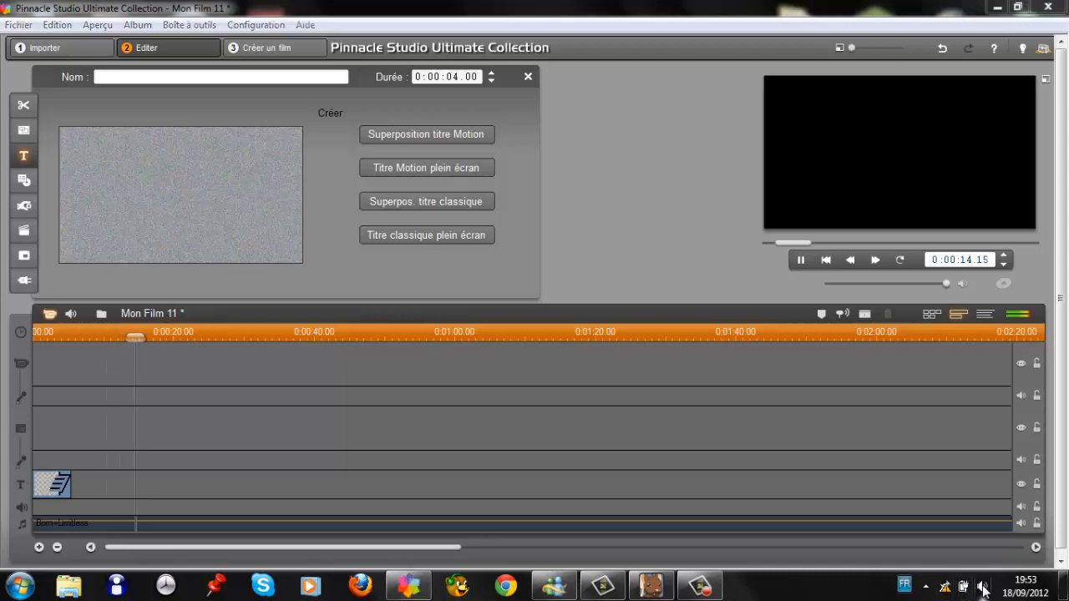
{"action": "mouse_move", "coordinate": [981, 460]}
{"action": "left_click_drag", "start_coordinate": [982, 460], "coordinate": [980, 468]}
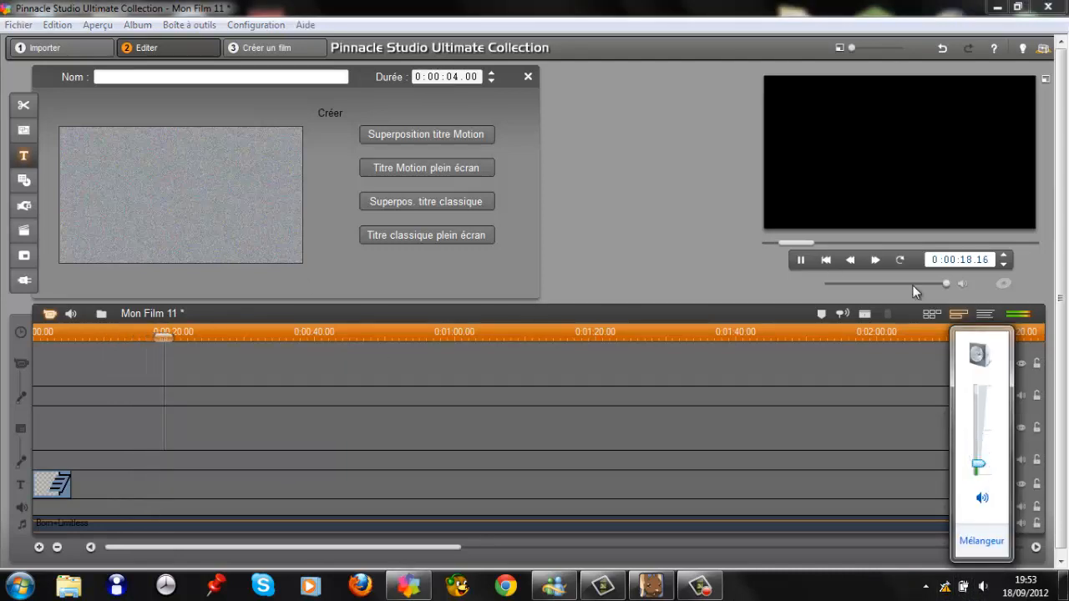
{"action": "left_click", "coordinate": [800, 260]}
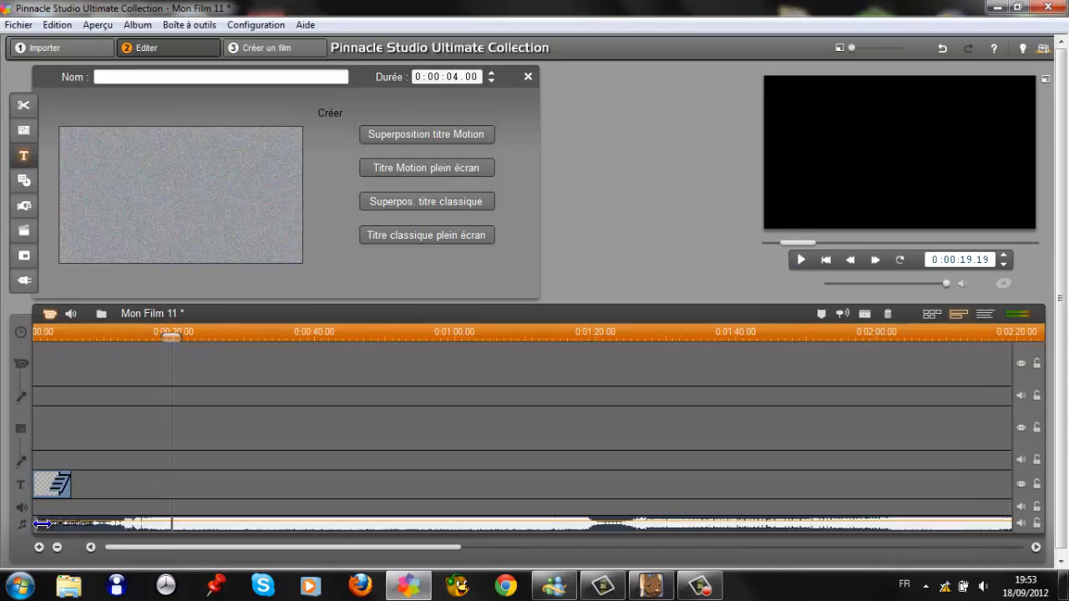
- Trim about 12 s off the start of the Born+Limitless clip and play the movie from the beginning
{"action": "mouse_move", "coordinate": [42, 524]}
{"action": "left_mouse_down"}
{"action": "mouse_move", "coordinate": [121, 526]}
{"action": "mouse_move", "coordinate": [47, 526]}
{"action": "left_mouse_up"}
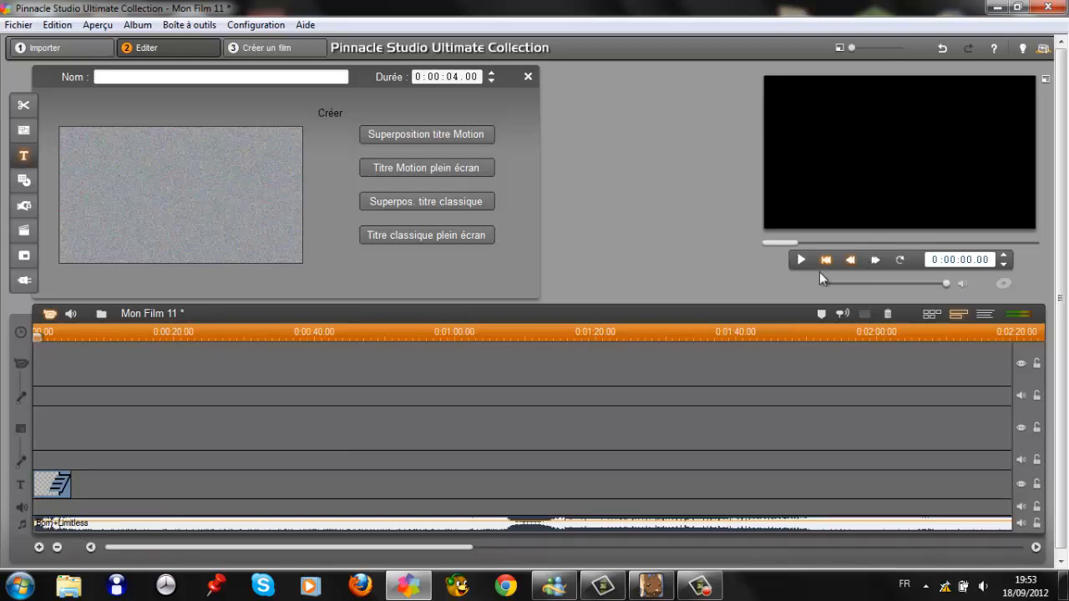
{"action": "left_click", "coordinate": [800, 261]}
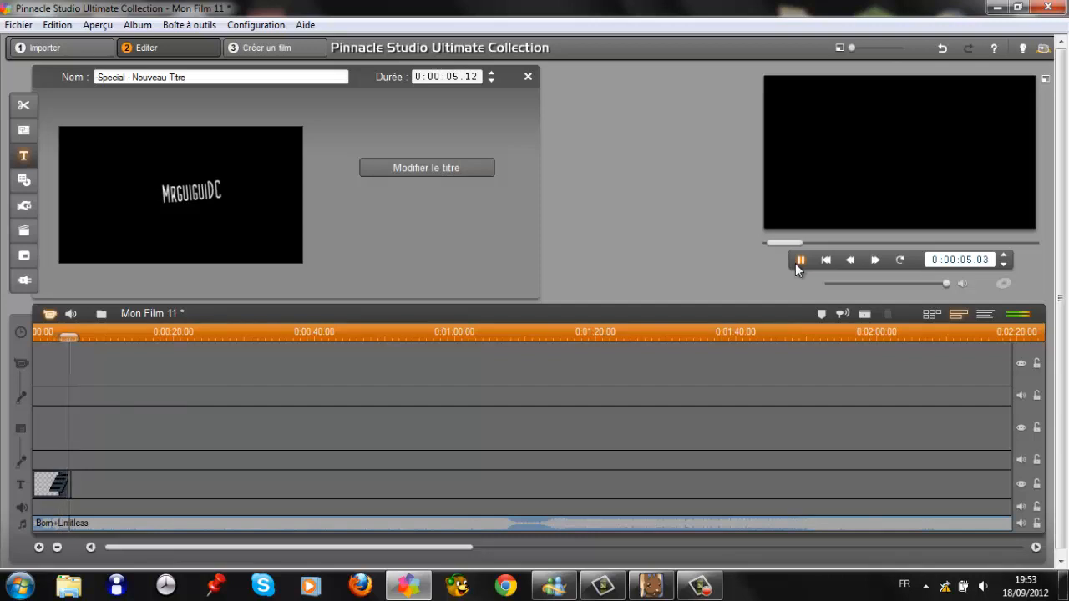
- Stop the playback and lengthen the Motion title clip on the title track to 0:00:11.20
{"action": "left_click", "coordinate": [799, 260]}
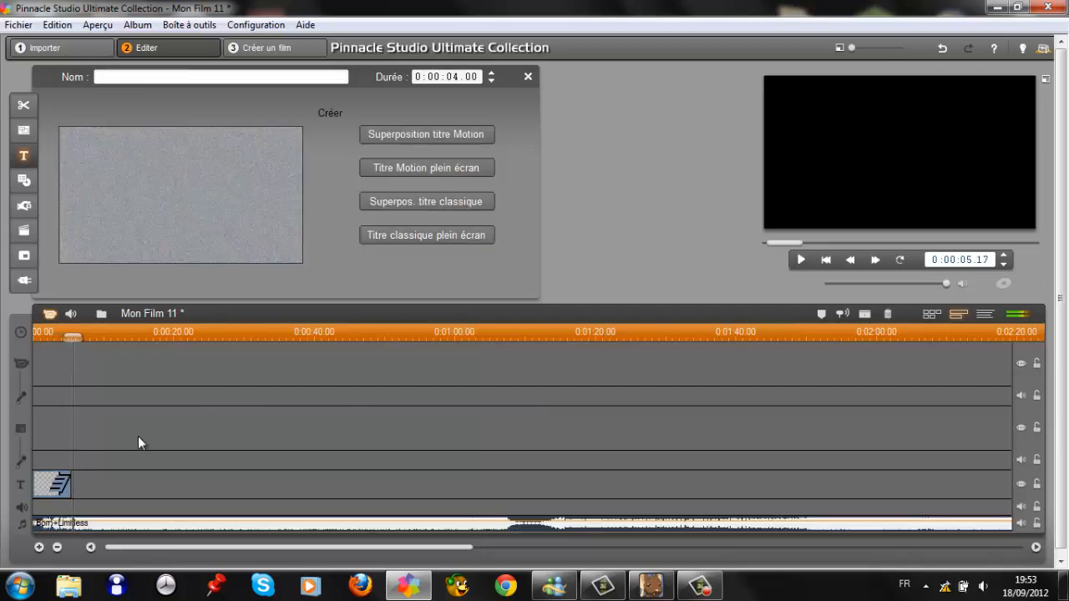
{"action": "left_click", "coordinate": [70, 483]}
{"action": "left_click_drag", "start_coordinate": [91, 479], "coordinate": [119, 482]}
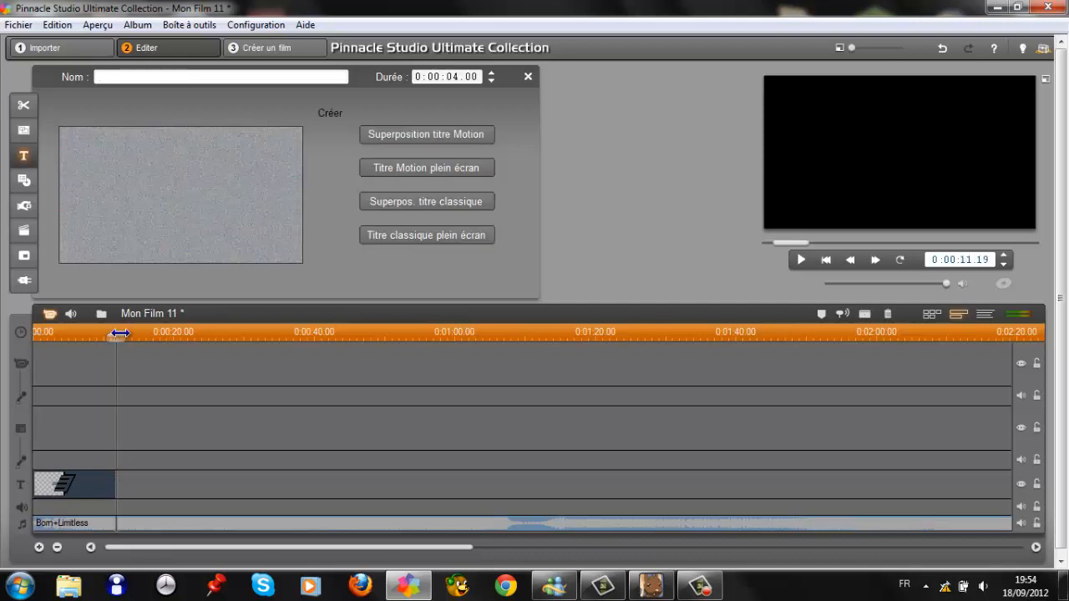
- Play the movie from the beginning, stop at about 9 s, and return the playhead to the start
{"action": "left_click", "coordinate": [826, 260]}
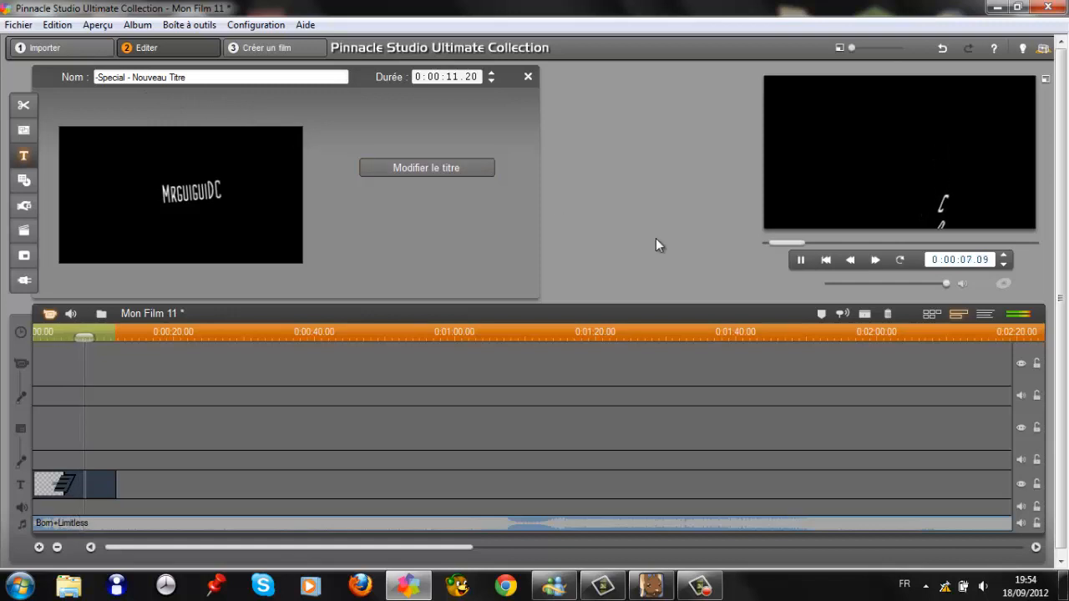
{"action": "left_click", "coordinate": [800, 260]}
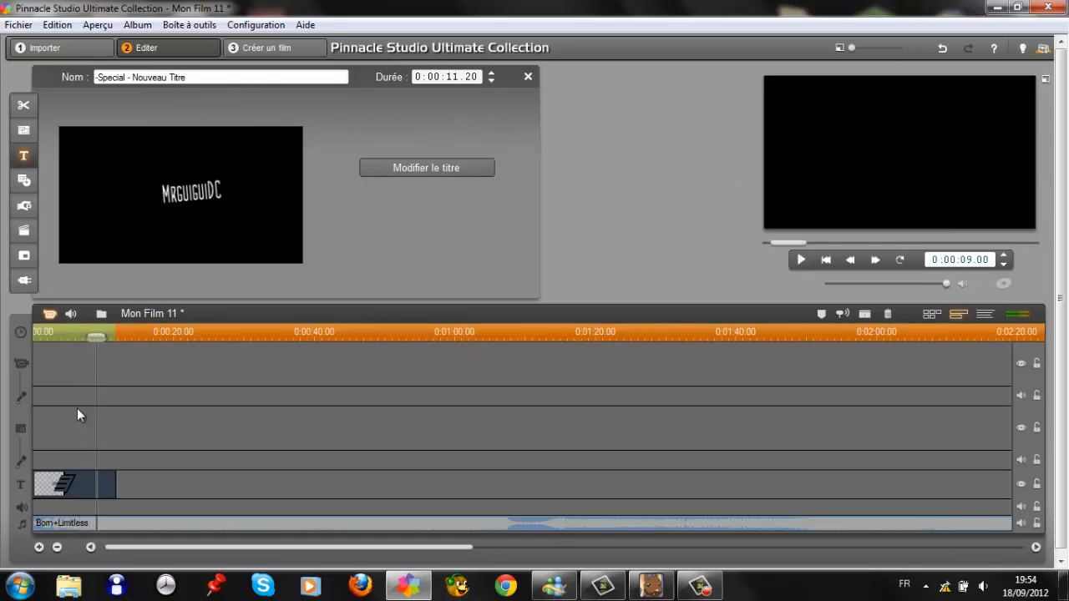
{"action": "left_click_drag", "start_coordinate": [97, 338], "coordinate": [5, 343]}
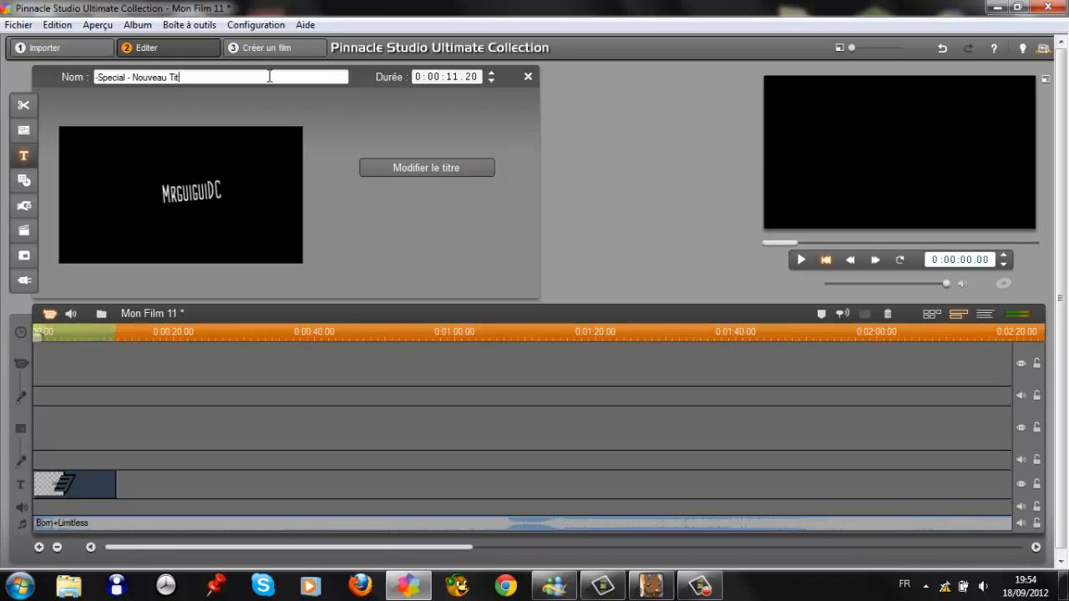
- Rename the title clip as "intro pour video tuto"
{"action": "key", "text": "BackSpace"}
{"action": "key", "text": "BackSpace"}
{"action": "key", "text": "BackSpace"}
{"action": "key", "text": "BackSpace"}
{"action": "key", "text": "BackSpace"}
{"action": "key", "text": "BackSpace"}
{"action": "key", "text": "BackSpace"}
{"action": "key", "text": "BackSpace"}
{"action": "key", "text": "BackSpace"}
{"action": "key", "text": "BackSpace"}
{"action": "key", "text": "BackSpace"}
{"action": "key", "text": "BackSpace"}
{"action": "key", "text": "BackSpace"}
{"action": "key", "text": "BackSpace"}
{"action": "key", "text": "BackSpace"}
{"action": "key", "text": "BackSpace"}
{"action": "key", "text": "BackSpace"}
{"action": "key", "text": "BackSpace"}
{"action": "key", "text": "BackSpace"}
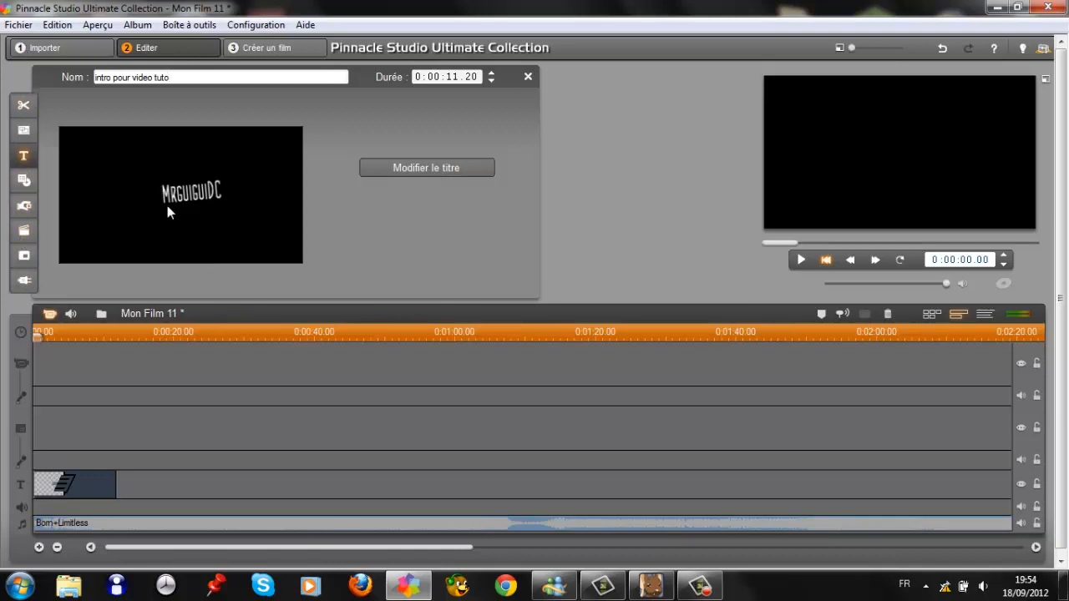
- Switch to movie creation and choose the HD 720p preset for the MPEG-2 output file
{"action": "left_click", "coordinate": [268, 40]}
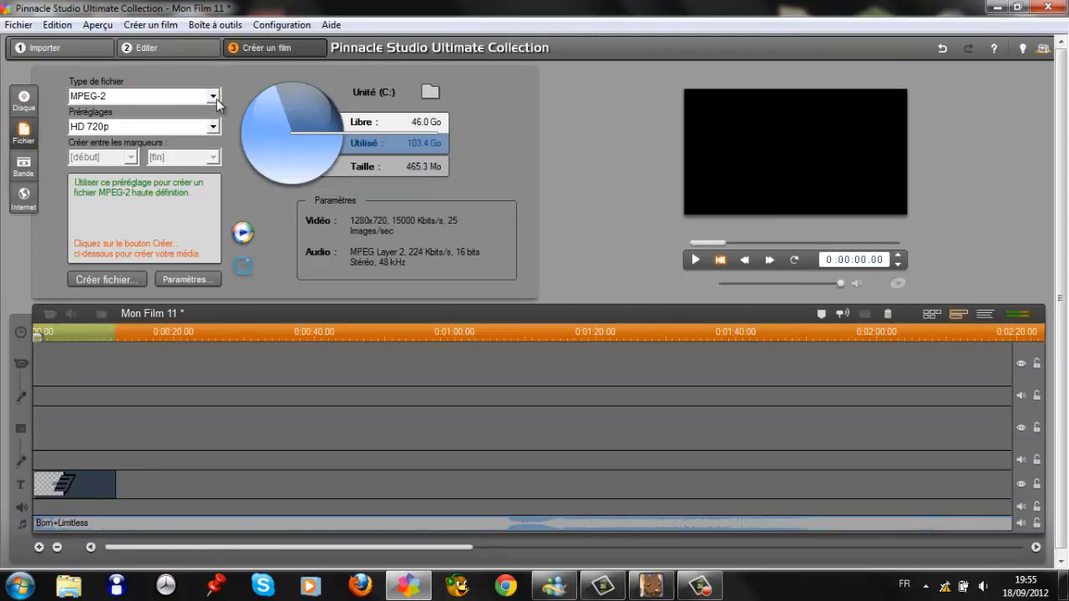
{"action": "left_click", "coordinate": [215, 126]}
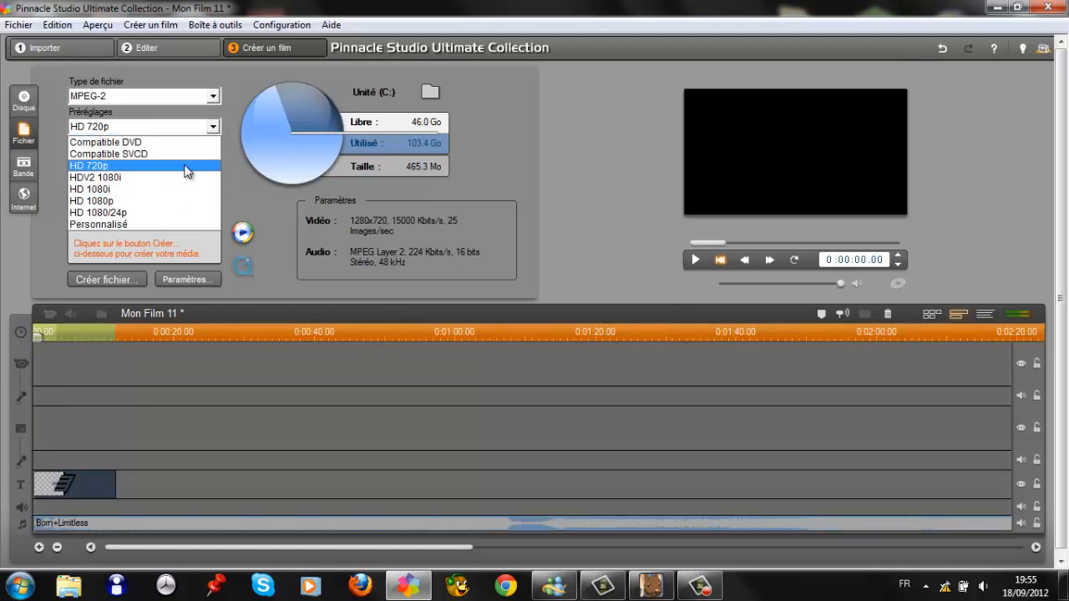
{"action": "left_click", "coordinate": [185, 166]}
- Try MPEG-1 as the output file type and view its available presets
{"action": "left_click", "coordinate": [214, 96]}
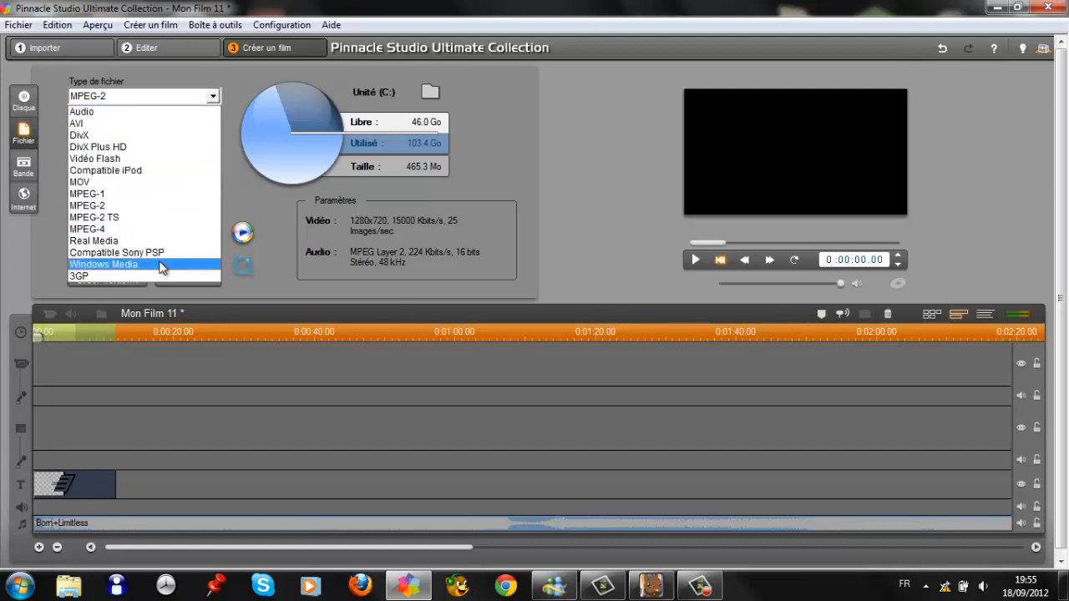
{"action": "left_click", "coordinate": [172, 193]}
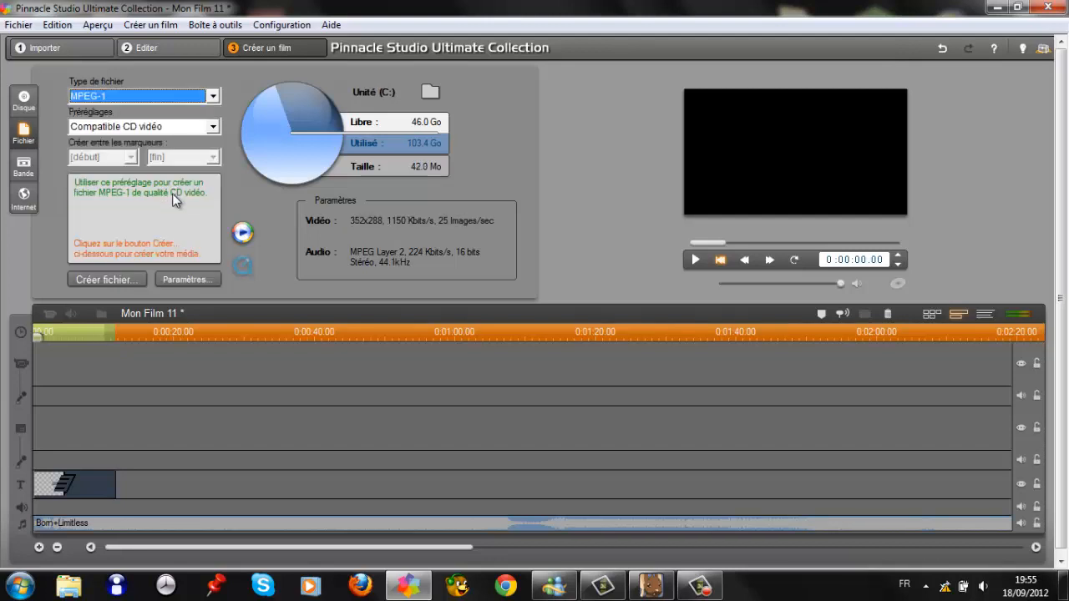
{"action": "left_click", "coordinate": [212, 128]}
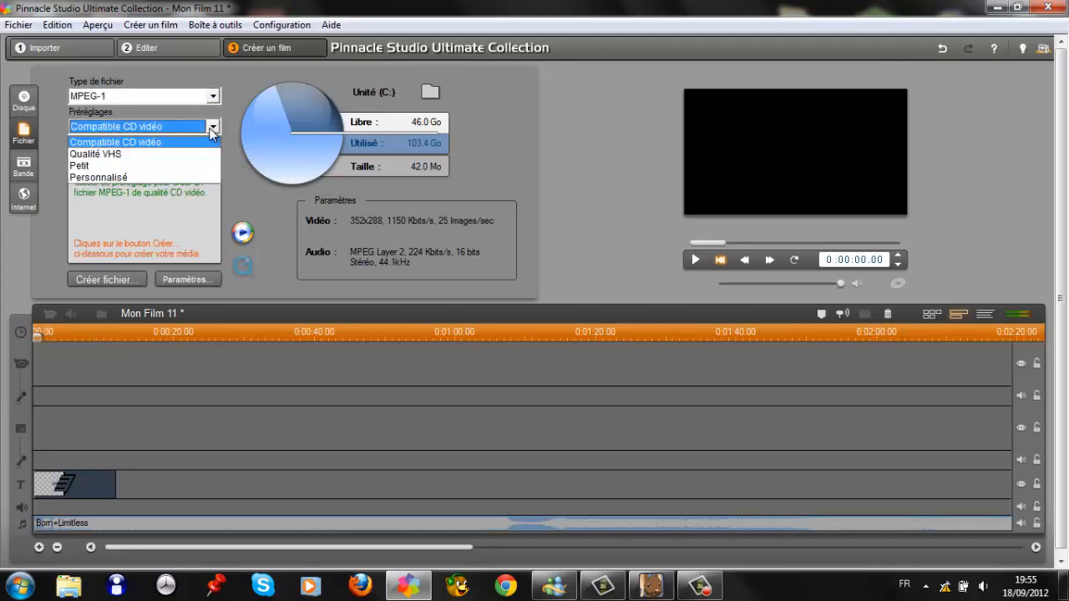
{"action": "left_click", "coordinate": [215, 100]}
- Set the output file type back to MPEG-2 with the HD 720p preset
{"action": "left_click", "coordinate": [213, 97]}
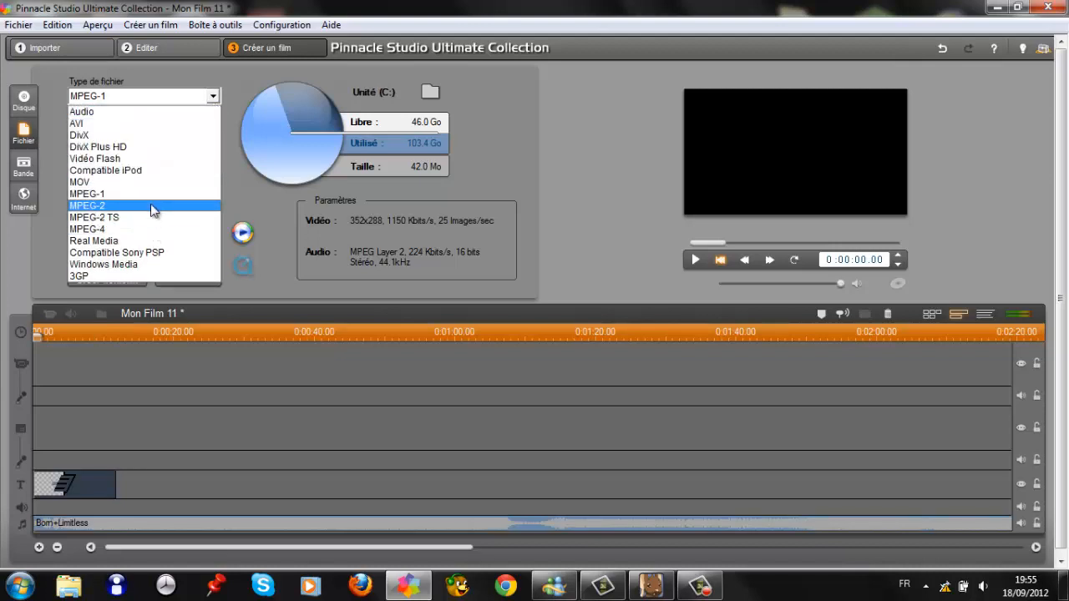
{"action": "left_click", "coordinate": [159, 205]}
{"action": "left_click", "coordinate": [214, 131]}
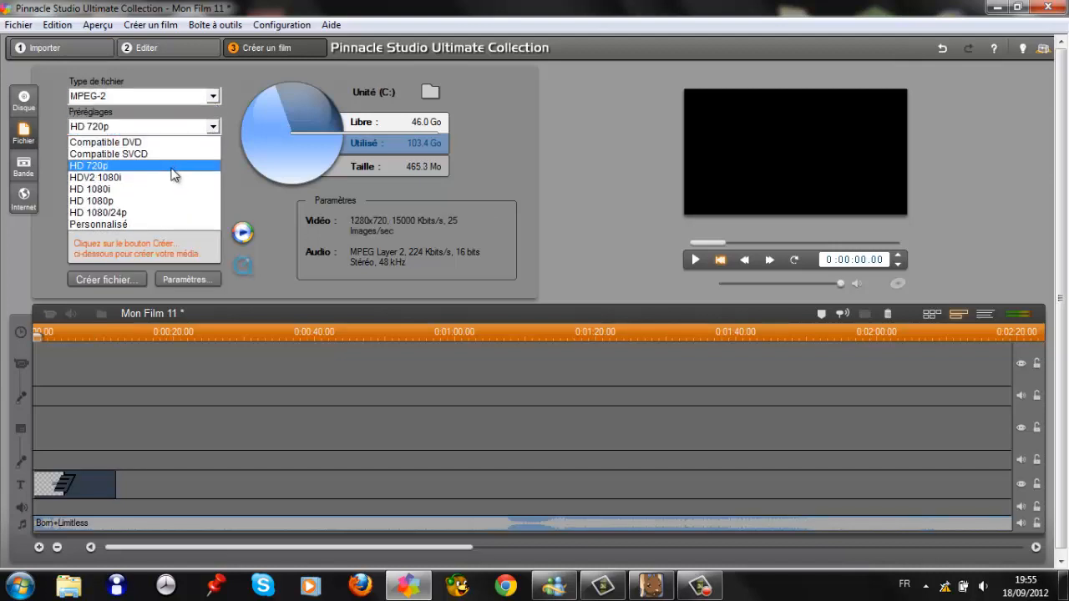
{"action": "left_click", "coordinate": [191, 167]}
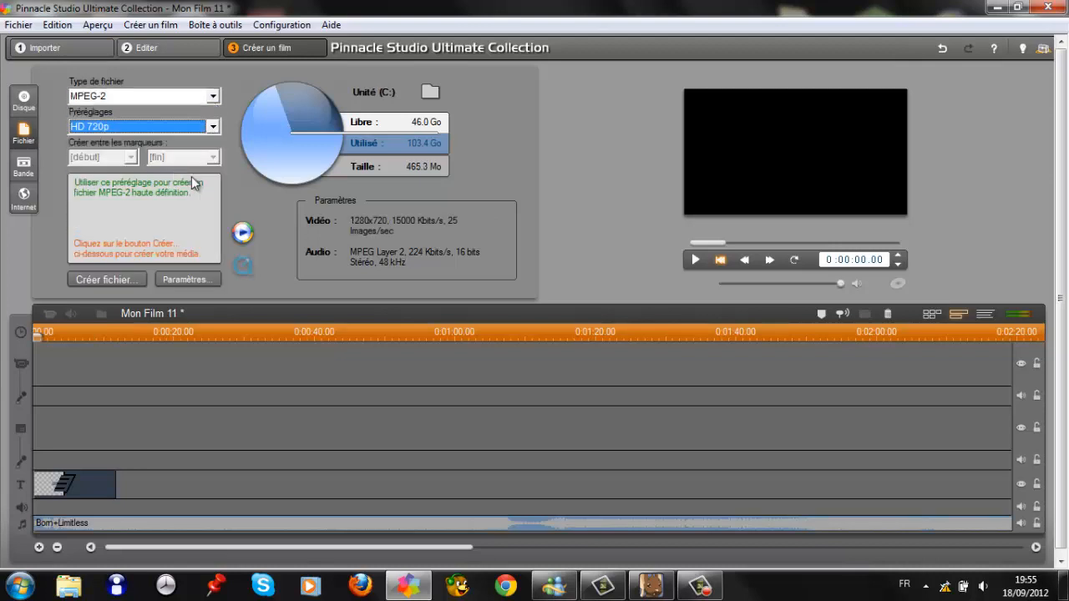
- Cancel the file creation and trim the end of the Born+Limitless clip to the title's end, at about 0:00:11.22
{"action": "left_click", "coordinate": [127, 283]}
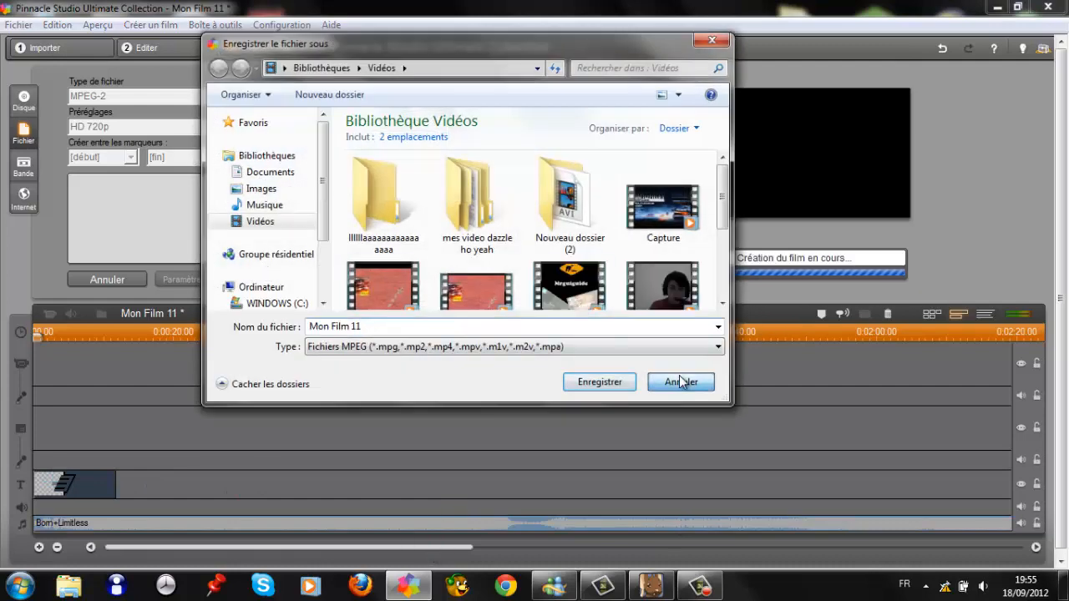
{"action": "left_click", "coordinate": [679, 378]}
{"action": "left_click_drag", "start_coordinate": [351, 548], "coordinate": [727, 565]}
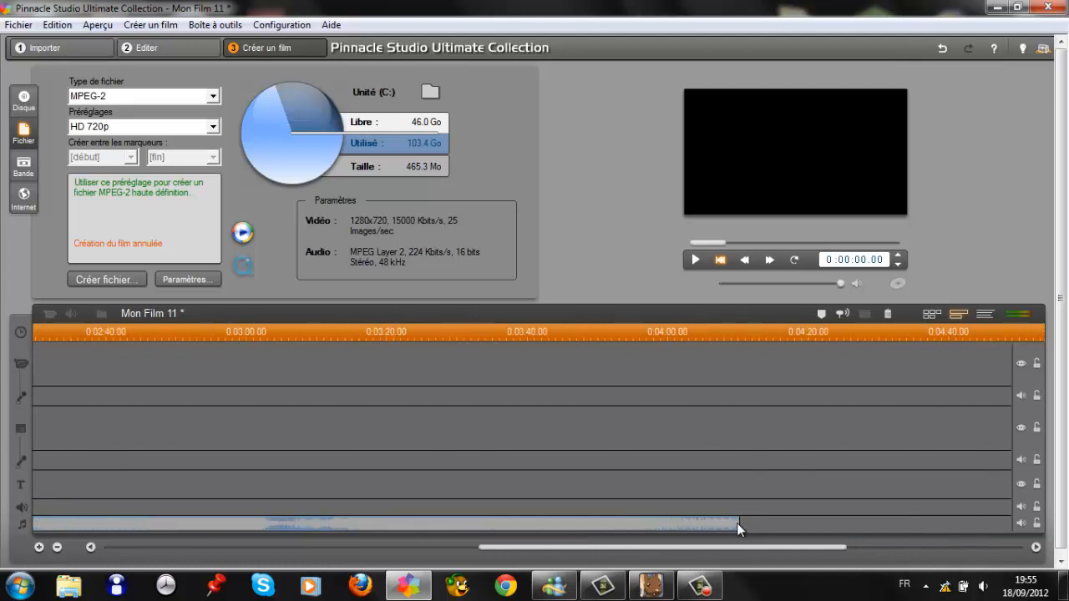
{"action": "left_click", "coordinate": [739, 523]}
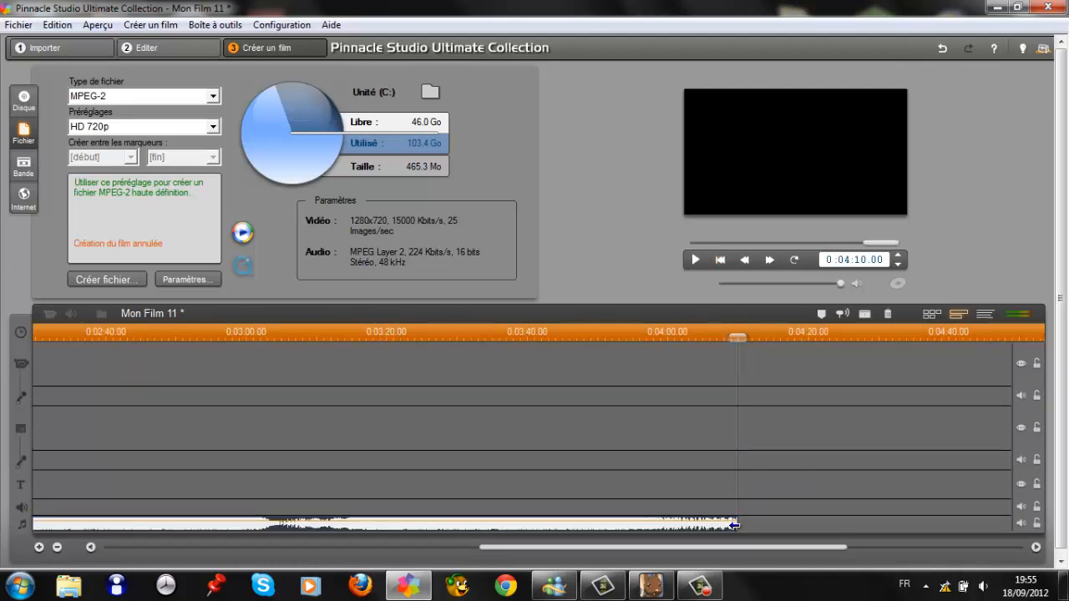
{"action": "left_click_drag", "start_coordinate": [734, 525], "coordinate": [81, 523]}
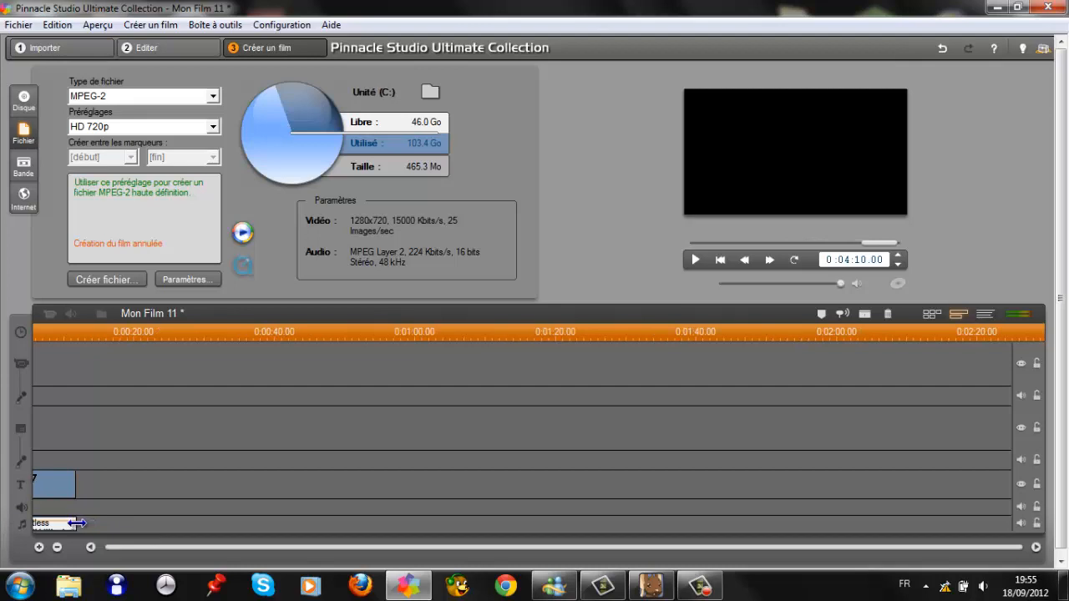
{"action": "left_click_drag", "start_coordinate": [76, 523], "coordinate": [76, 523]}
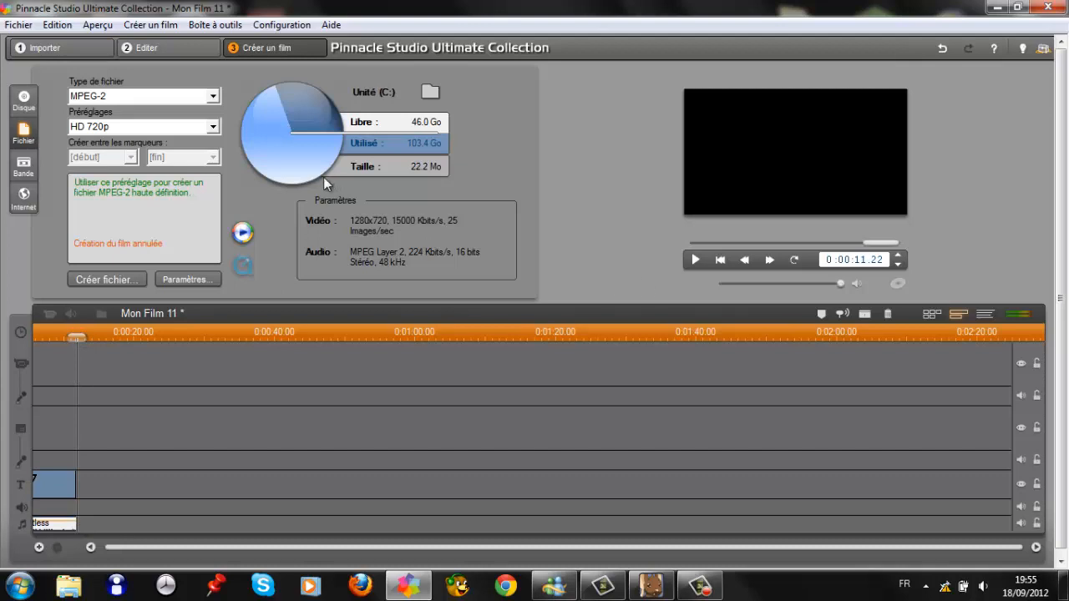
- Create the movie file in the Vidéos library as "intro pour video", with the MPEG file type
{"action": "left_click", "coordinate": [129, 281]}
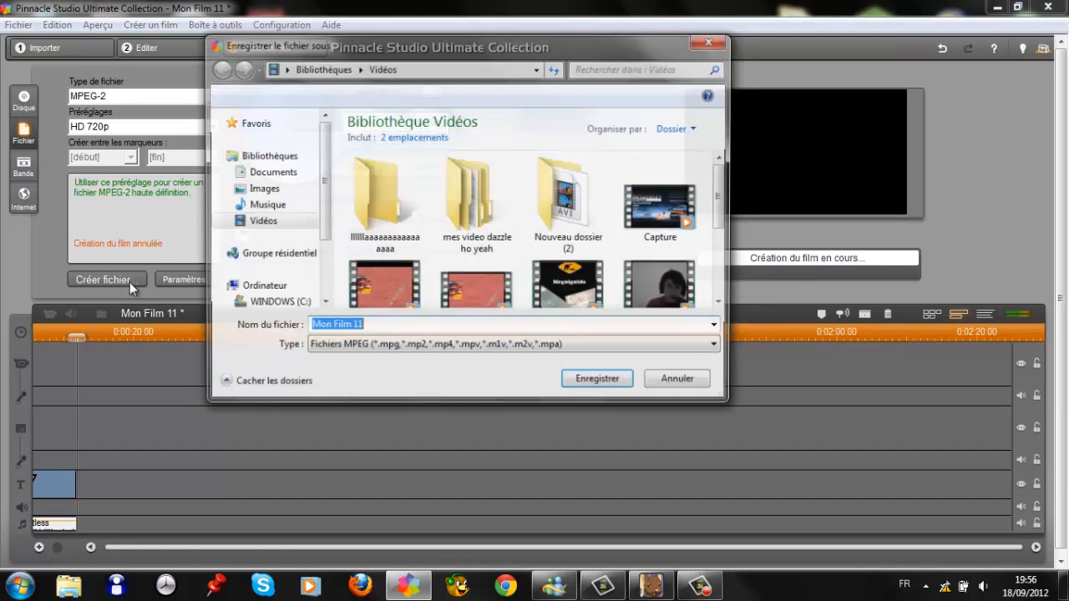
{"action": "key", "text": "BackSpace"}
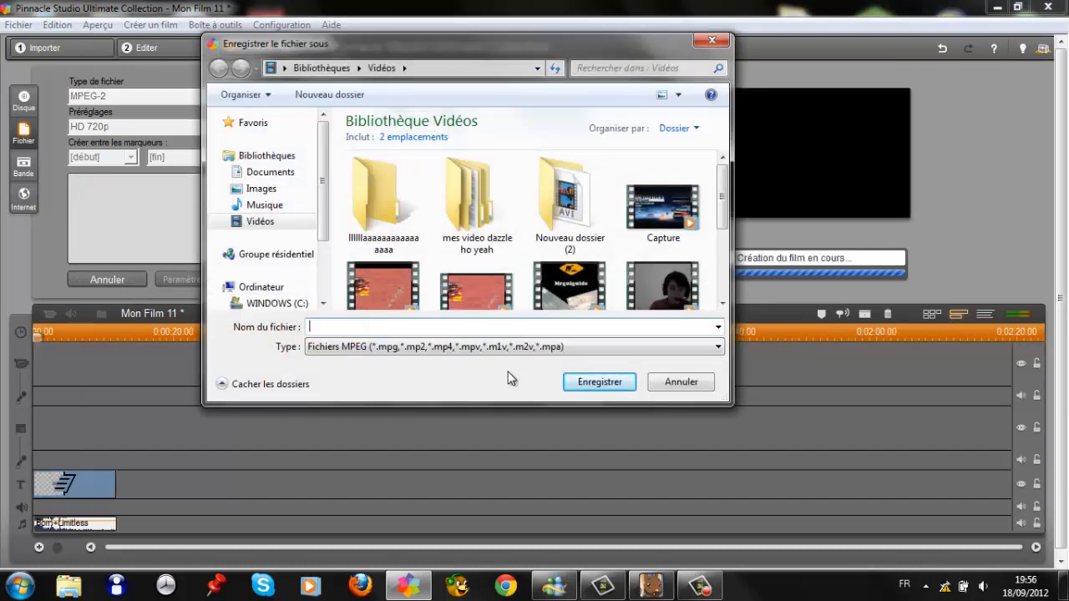
{"action": "type", "text": "in"}
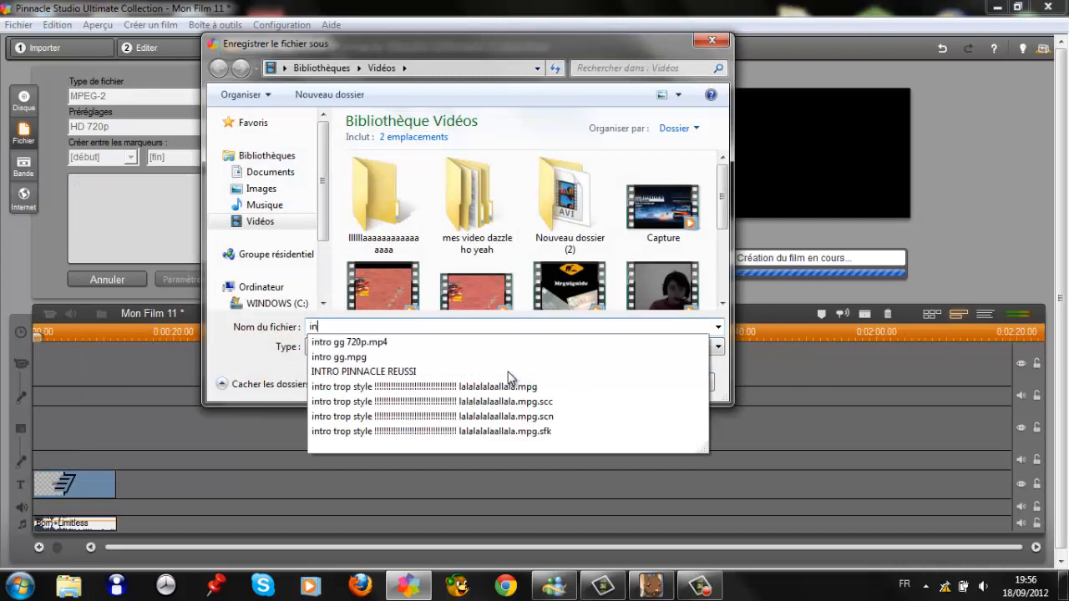
{"action": "type", "text": "tro pour video"}
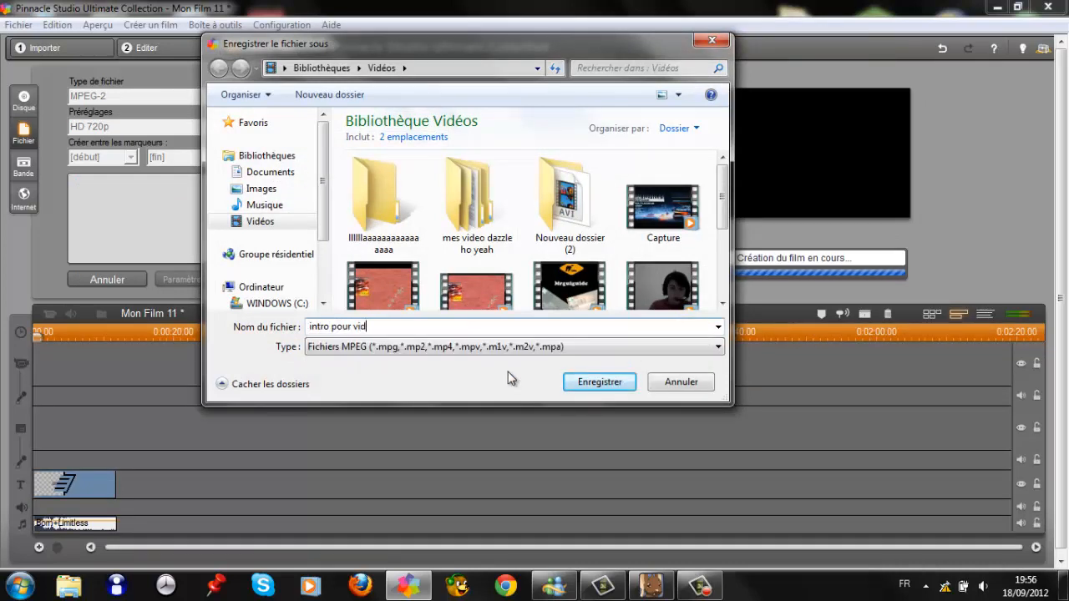
{"action": "left_click", "coordinate": [579, 349]}
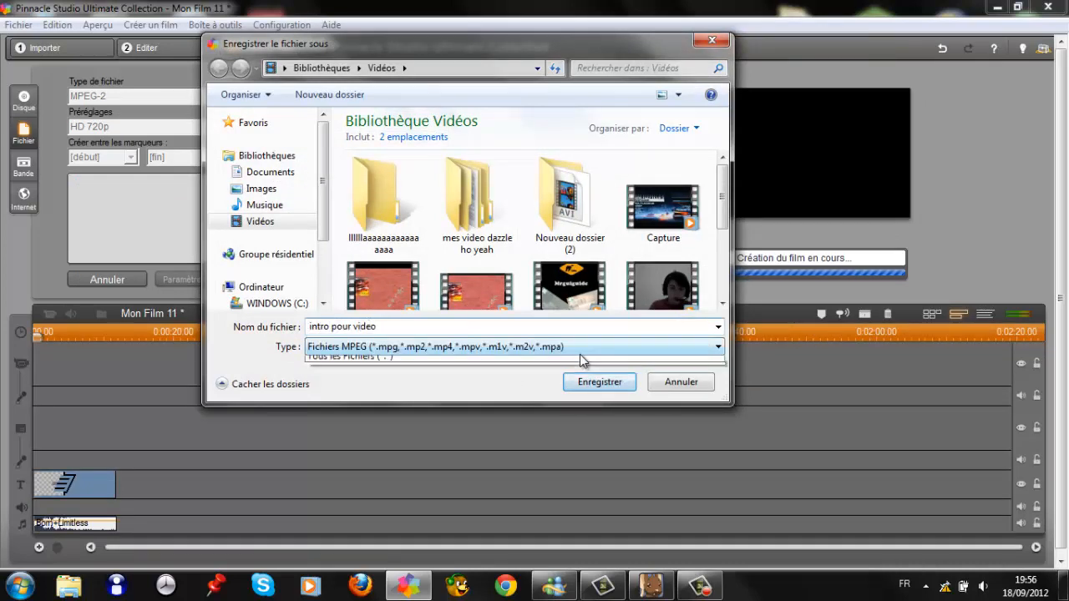
{"action": "left_click", "coordinate": [576, 360]}
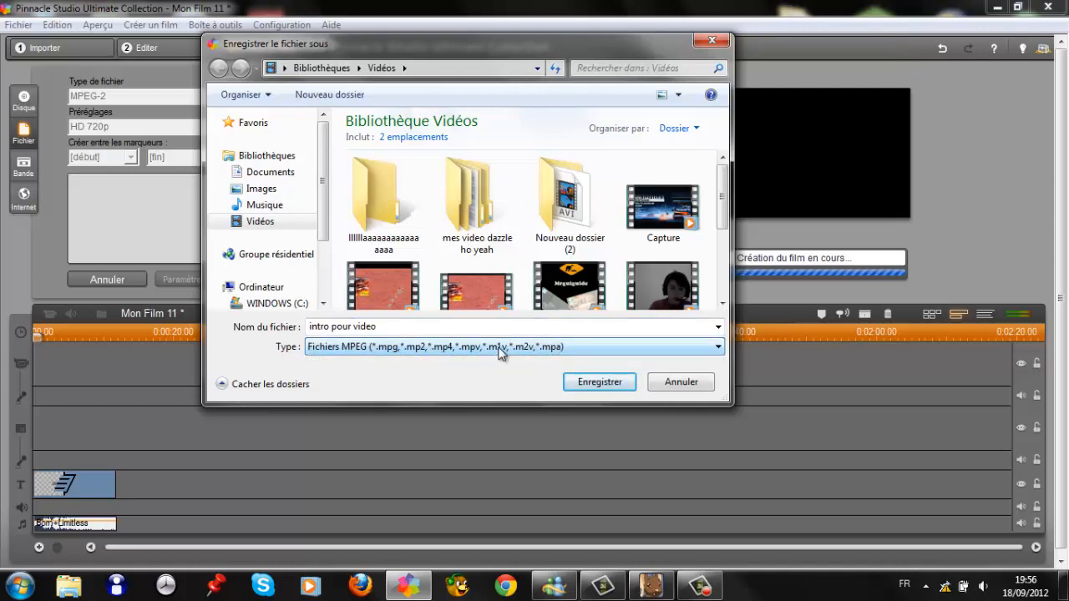
{"action": "left_click", "coordinate": [612, 385]}
{"action": "left_click", "coordinate": [615, 387]}
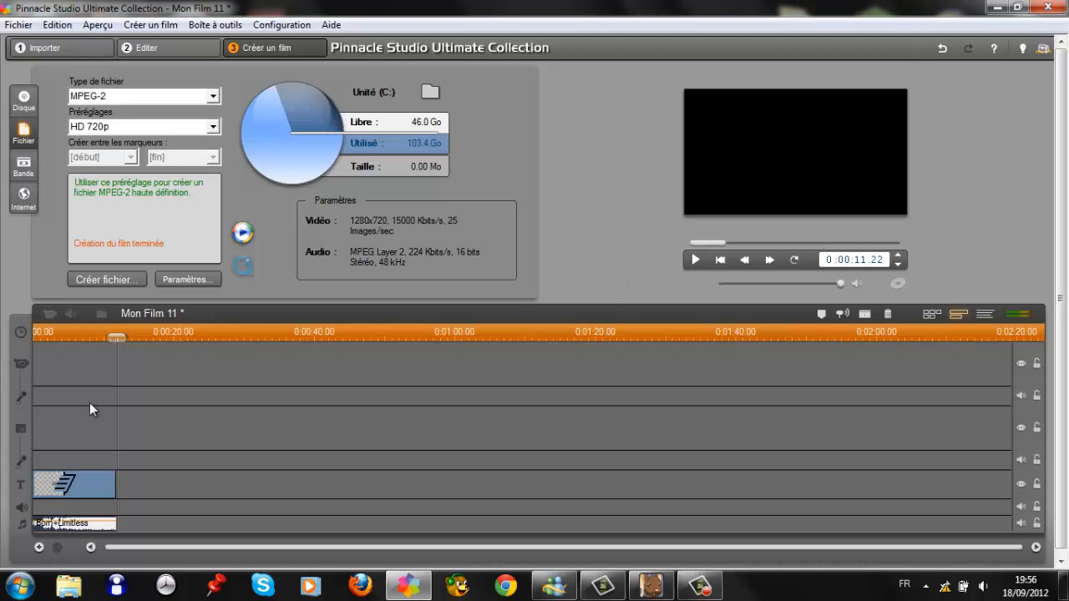
- Move the playhead back near the movie's start and close Pinnacle Studio without saving the changes to Mon Film 11
{"action": "left_click_drag", "start_coordinate": [123, 330], "coordinate": [39, 341]}
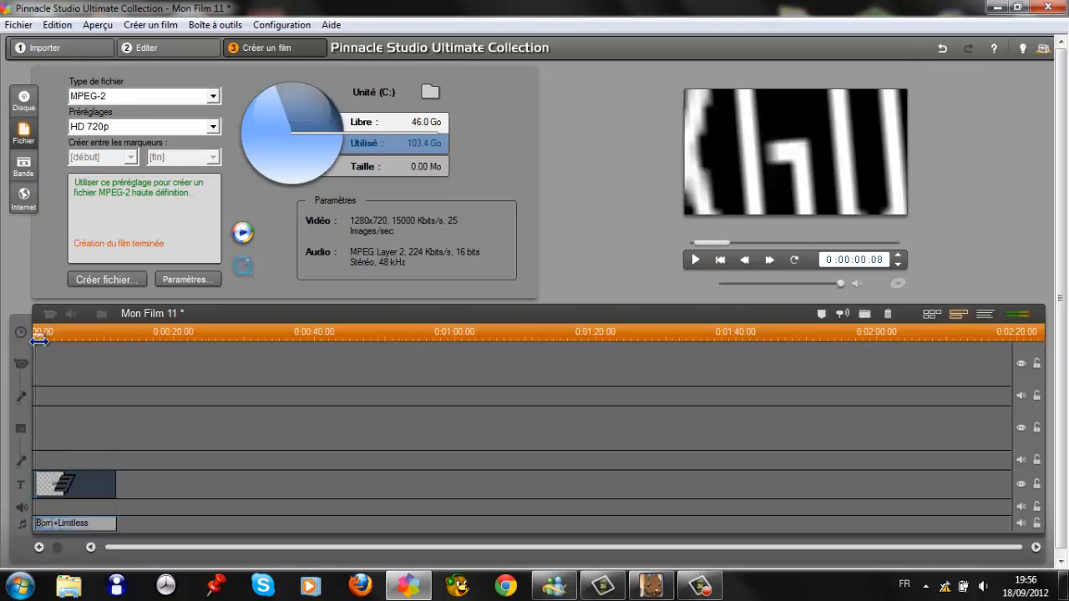
{"action": "left_click", "coordinate": [1053, 8]}
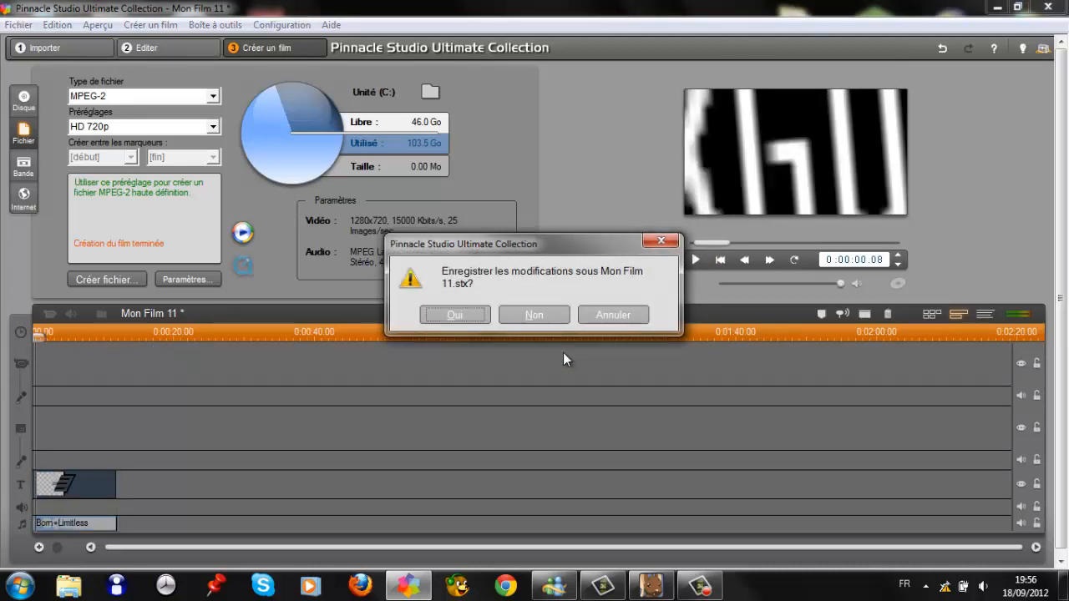
{"action": "left_click", "coordinate": [535, 314]}
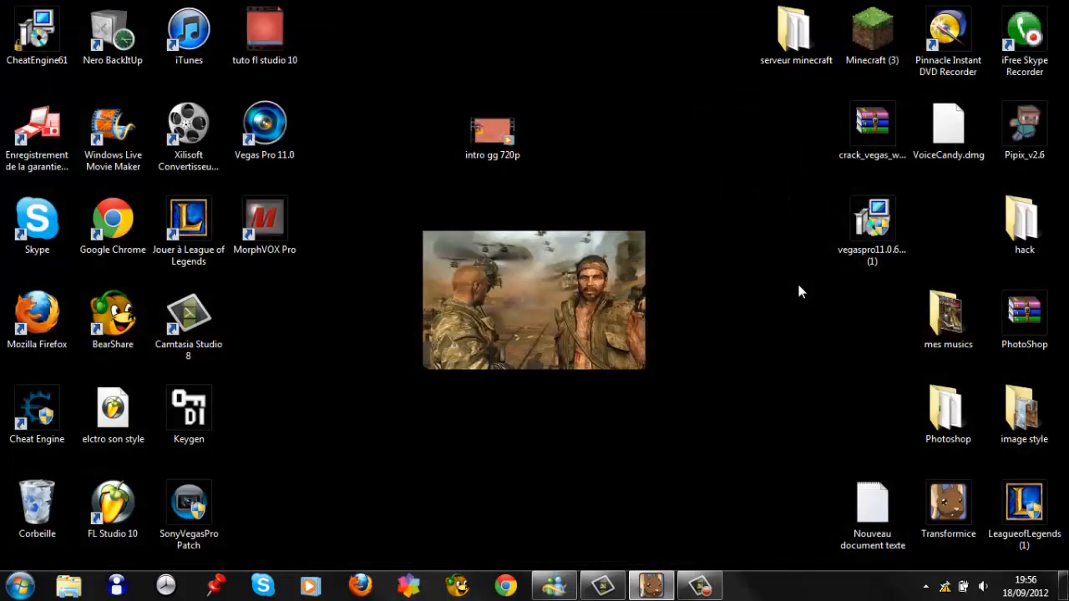
{"action": "left_click", "coordinate": [700, 584]}
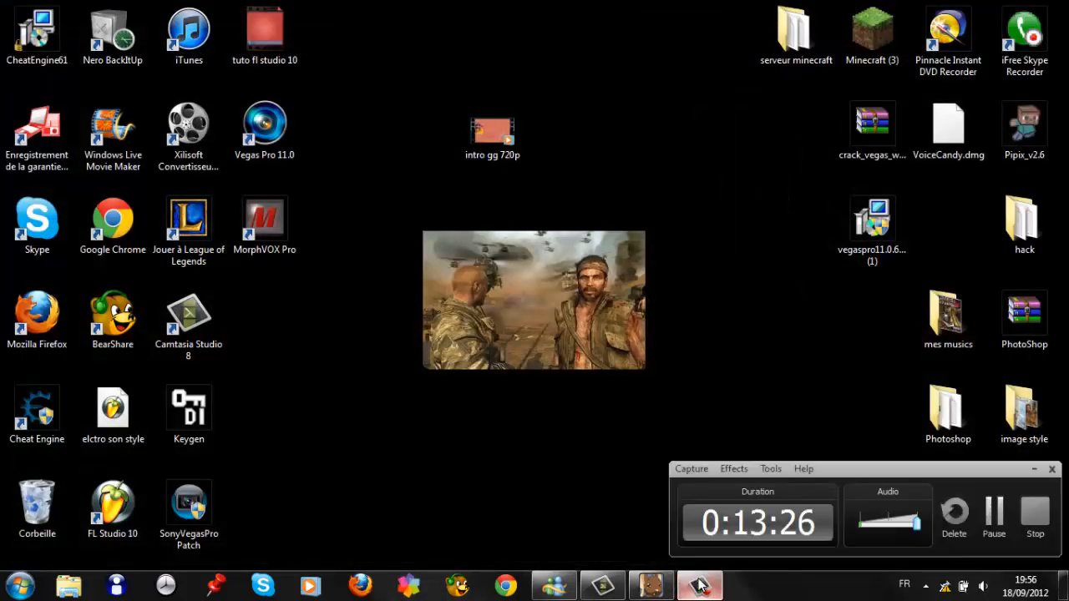
{"action": "left_click", "coordinate": [700, 584]}
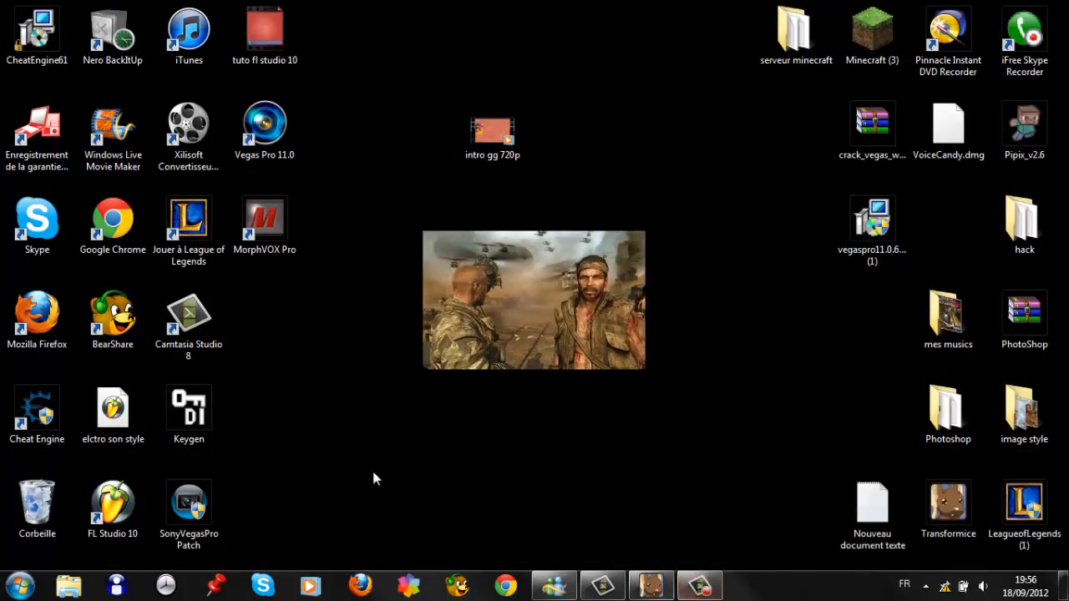
{"action": "mouse_move", "coordinate": [425, 369]}
{"action": "left_mouse_down"}
{"action": "mouse_move", "coordinate": [662, 349]}
{"action": "mouse_move", "coordinate": [636, 229]}
{"action": "mouse_move", "coordinate": [646, 230]}
{"action": "mouse_move", "coordinate": [411, 229]}
{"action": "mouse_move", "coordinate": [424, 244]}
{"action": "mouse_move", "coordinate": [432, 398]}
{"action": "mouse_move", "coordinate": [422, 377]}
{"action": "left_mouse_up"}
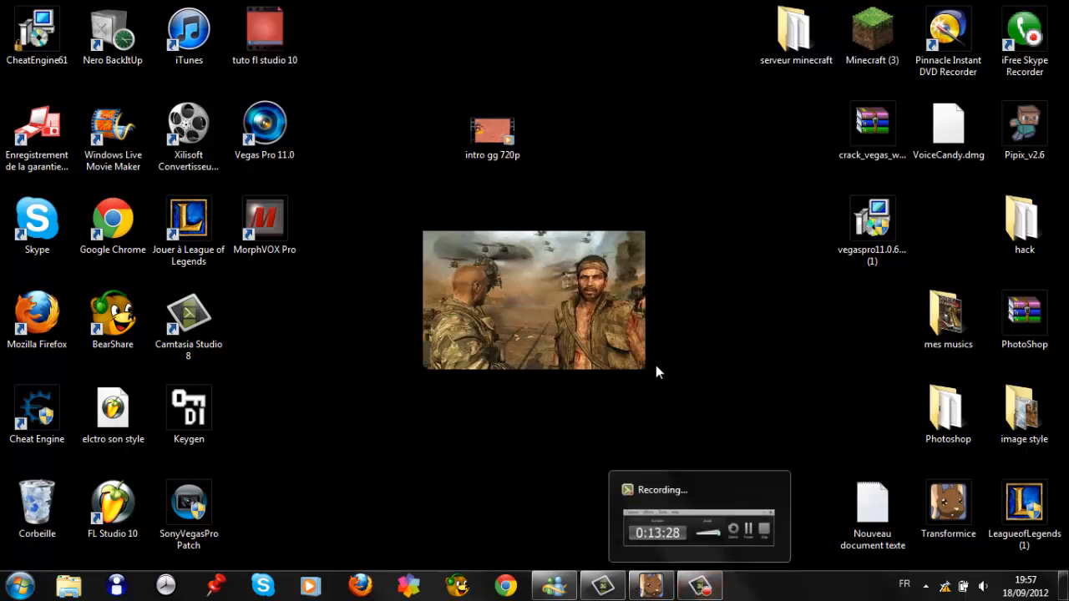
{"action": "left_click_drag", "start_coordinate": [421, 233], "coordinate": [647, 372]}
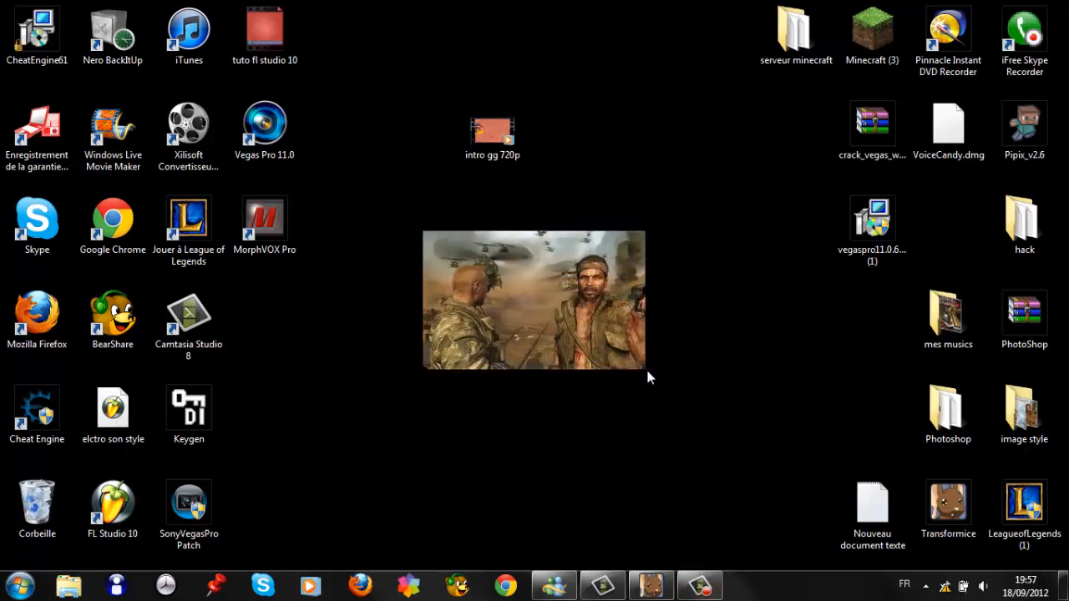